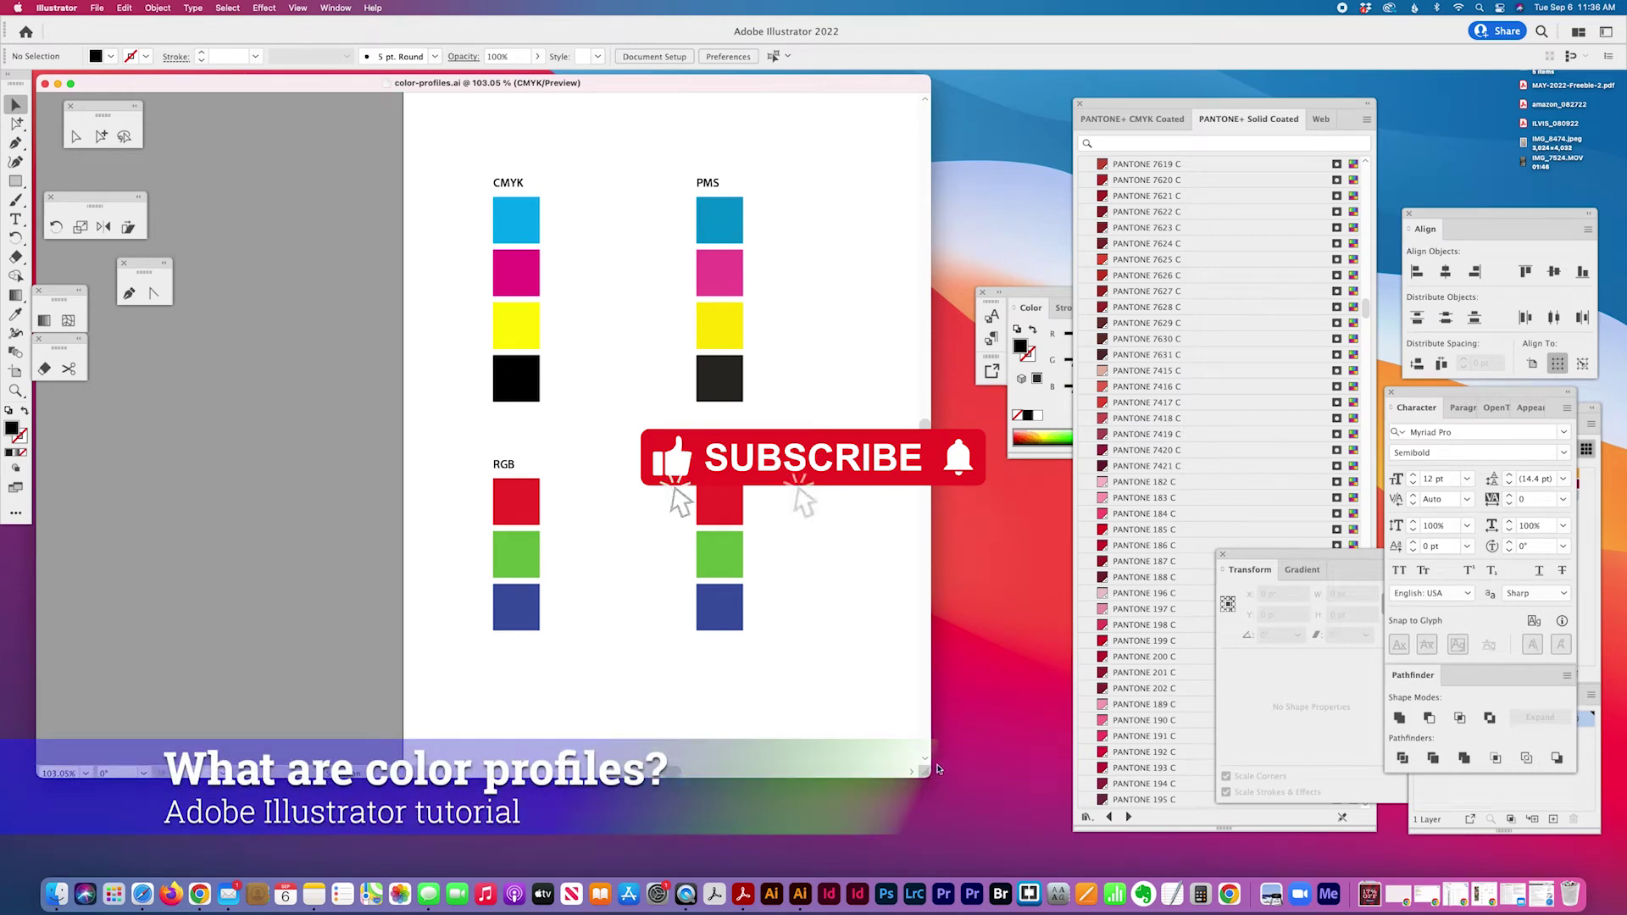
# Resize the color-profiles document window around the swatch artboard, then briefly view Mission Control.
pyautogui.moveTo(931, 777); pyautogui.dragTo(895, 744)
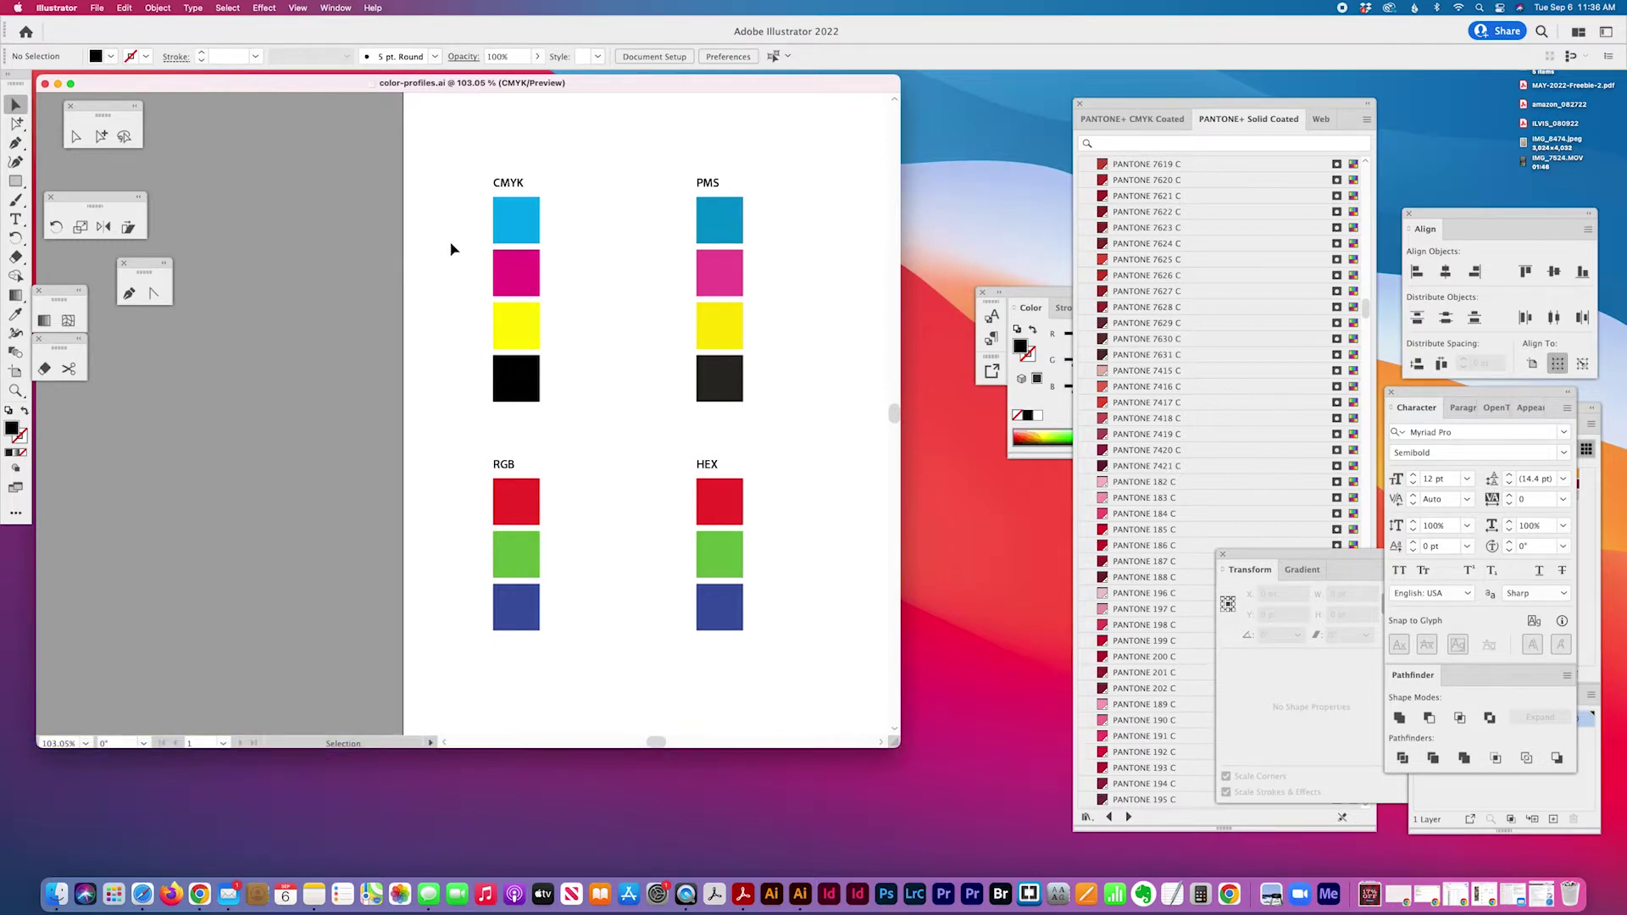
pyautogui.hscroll(-1, 451, 249)
pyautogui.hscroll(2, 791, 425)
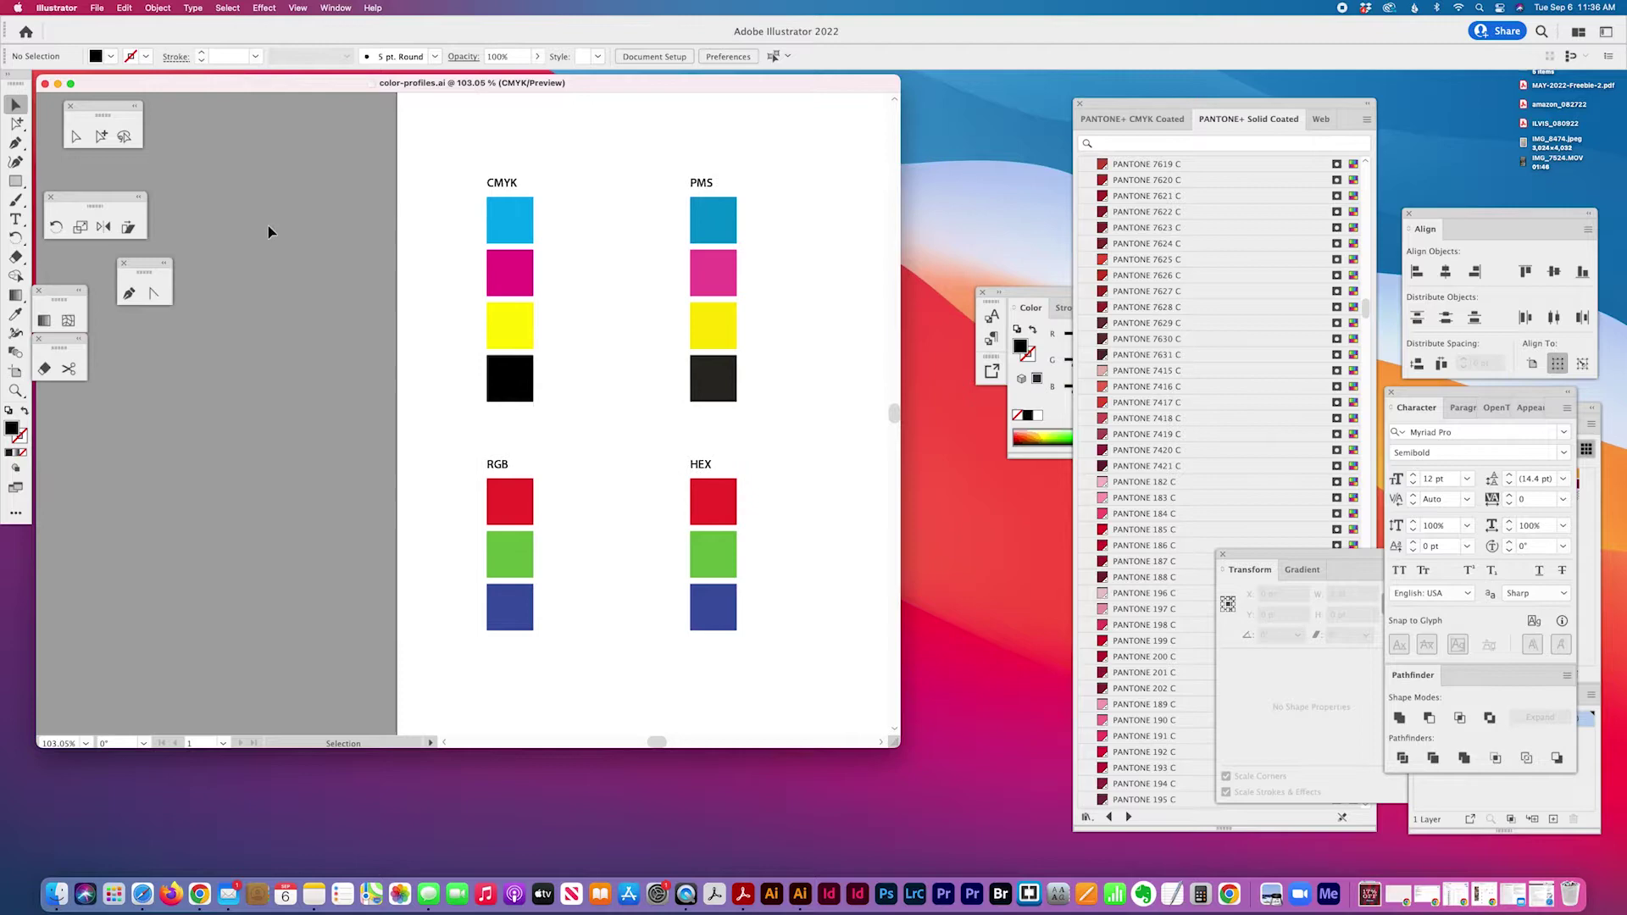
pyautogui.hotkey('ctrl', 'Up')
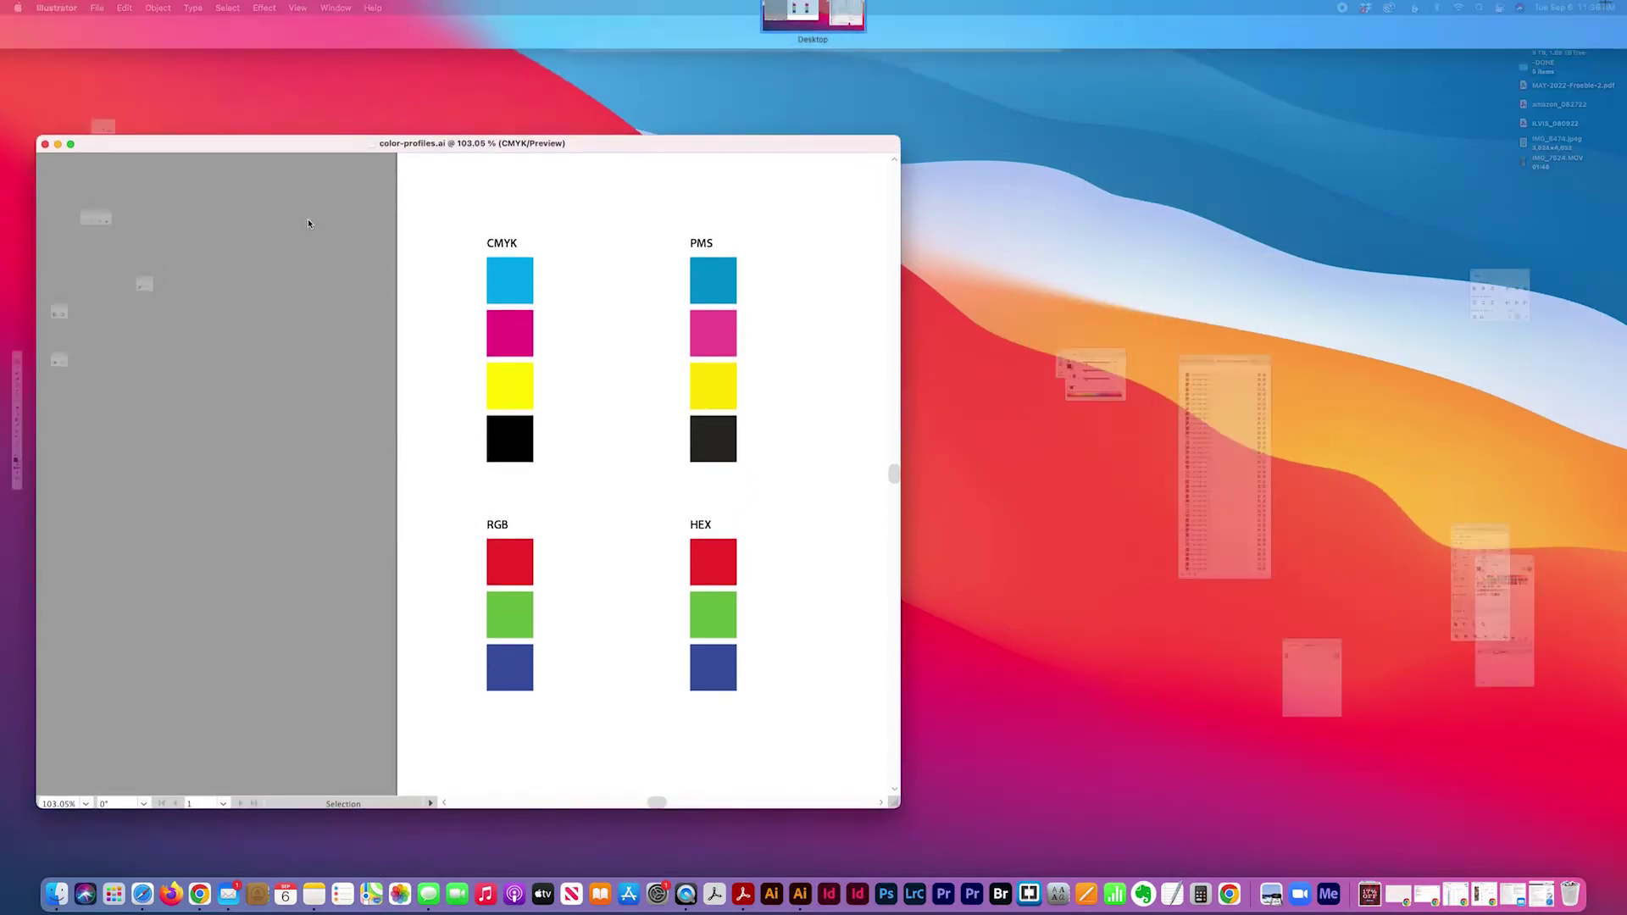
pyautogui.click(308, 223)
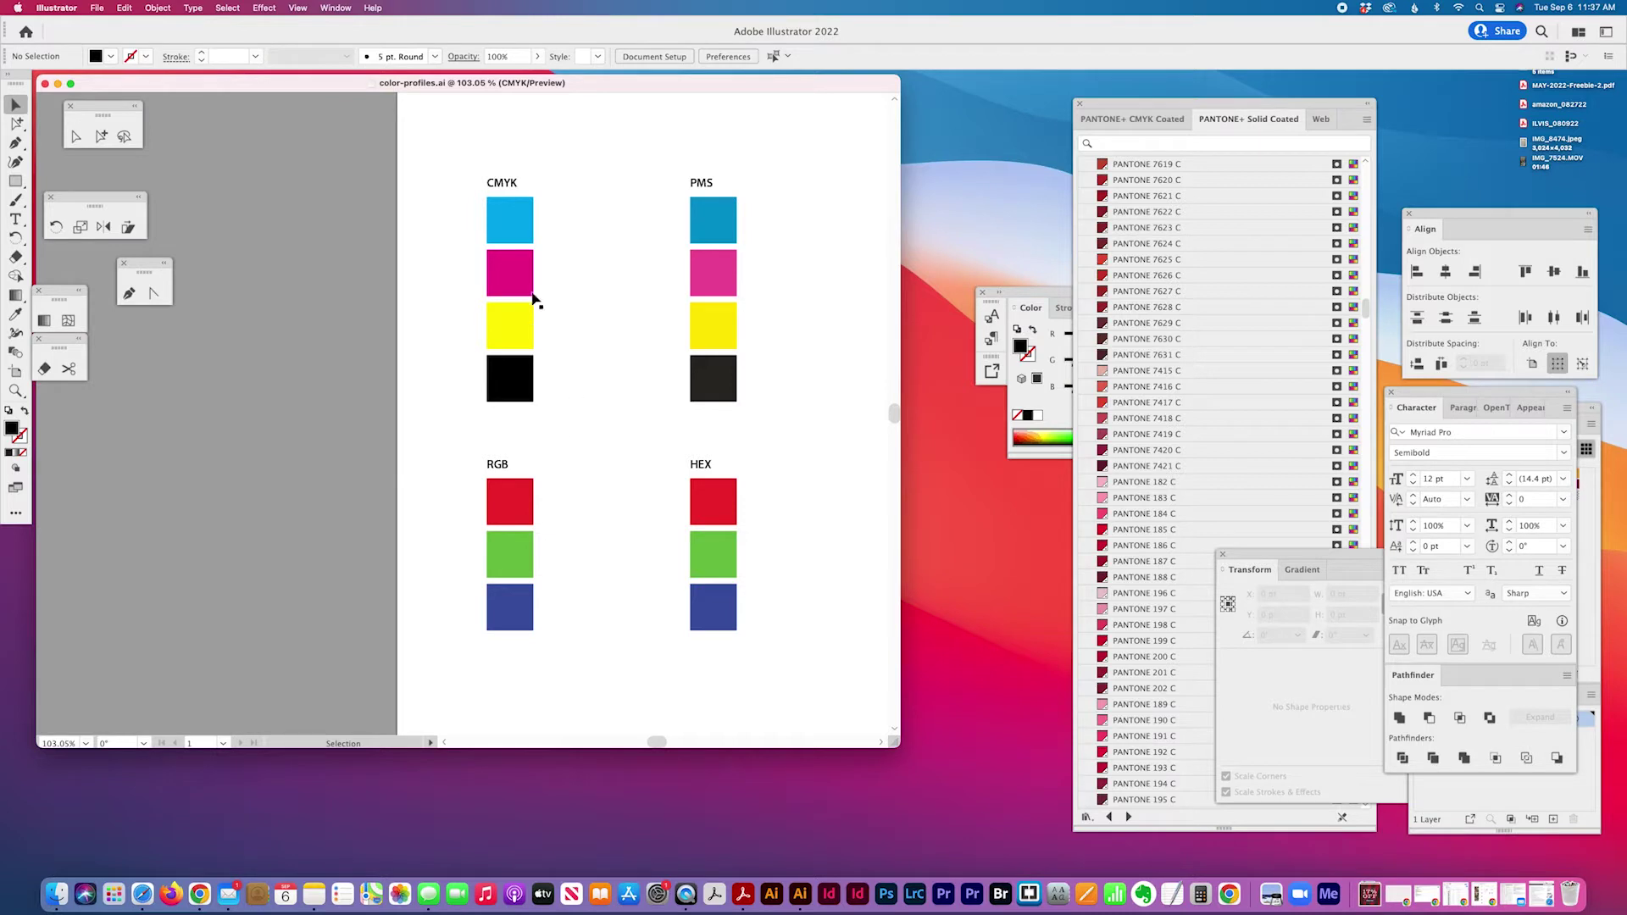
pyautogui.hscroll(1, 560, 221)
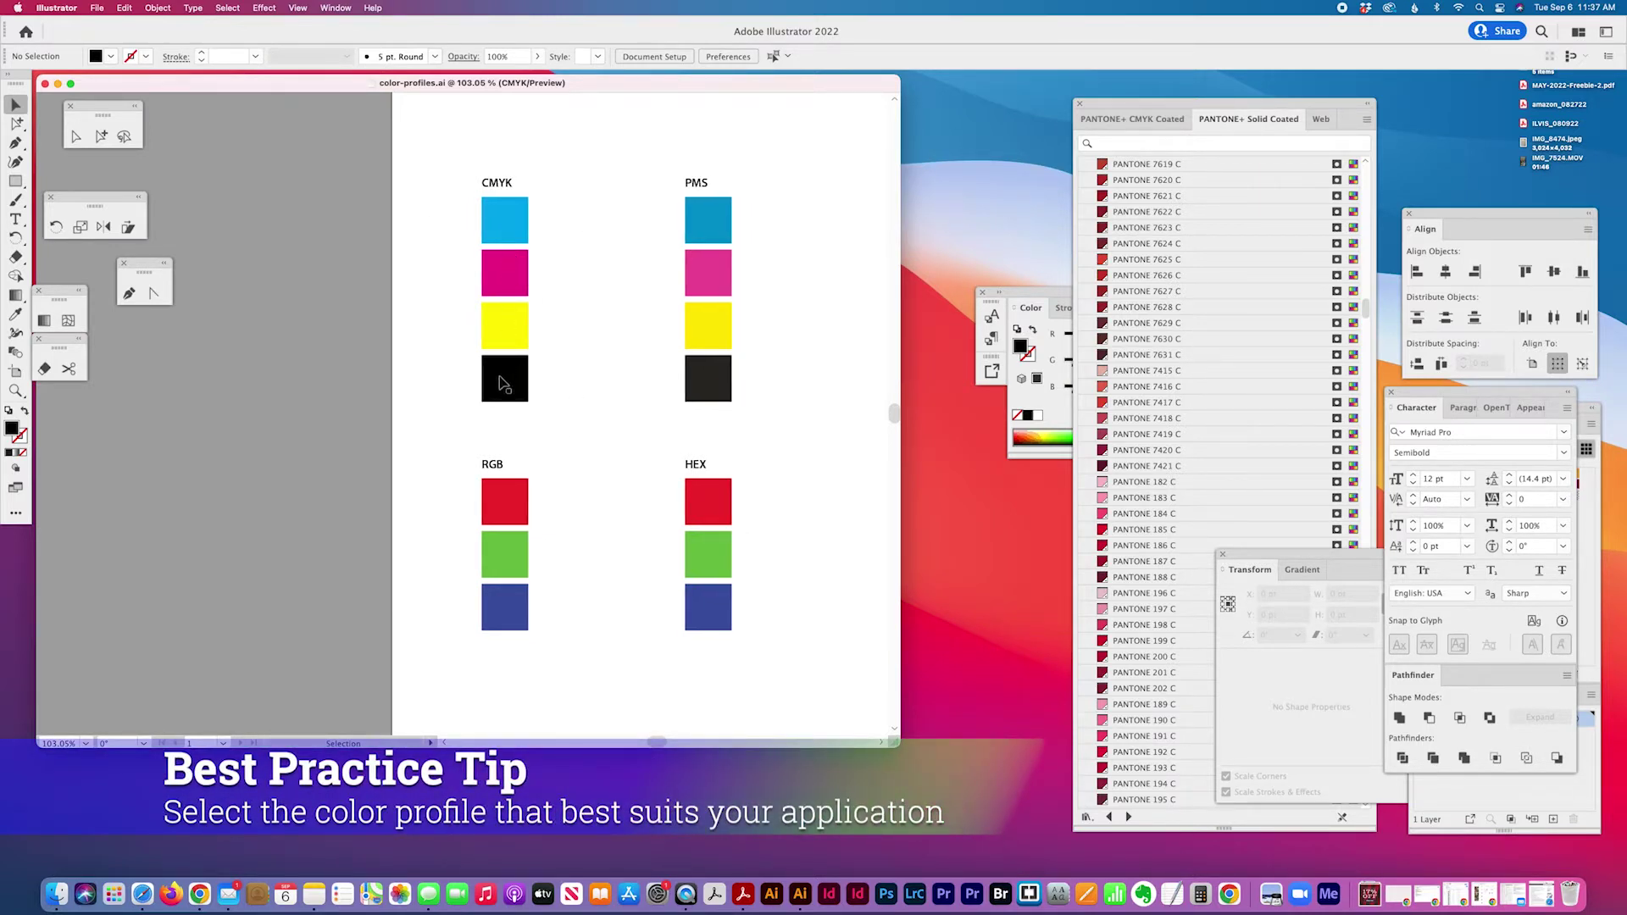
pyautogui.hscroll(1, 504, 381)
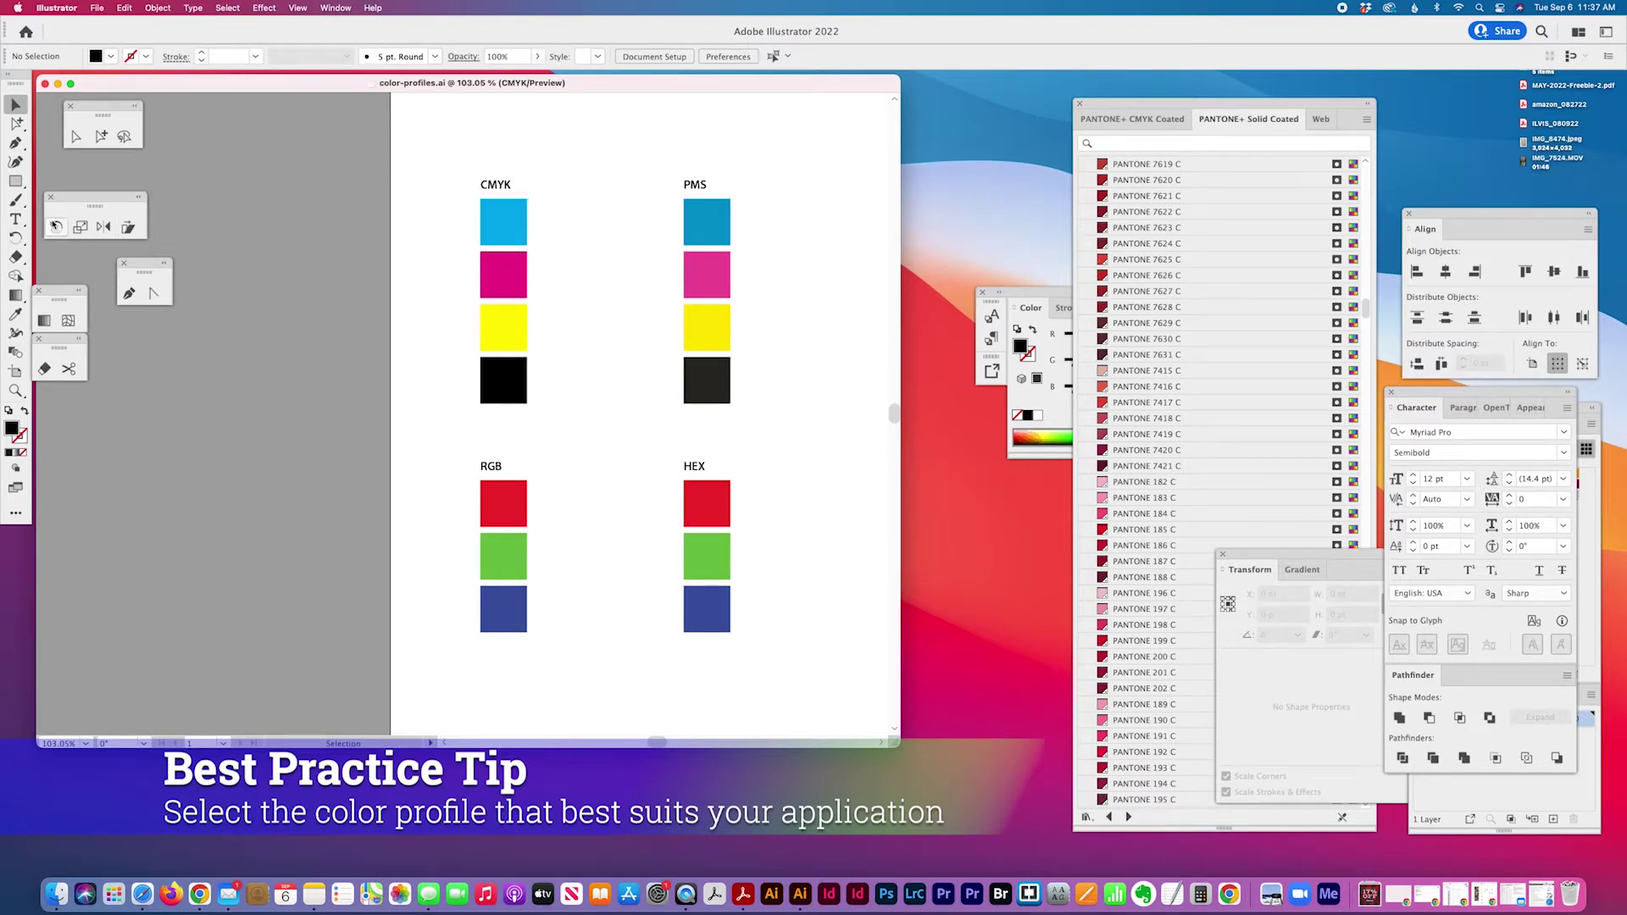
# Draw a square above the swatch columns and give it a C 20, M 0, Y 50, K 100 fill.
pyautogui.click(16, 180)
pyautogui.moveTo(559, 166); pyautogui.dragTo(611, 217)
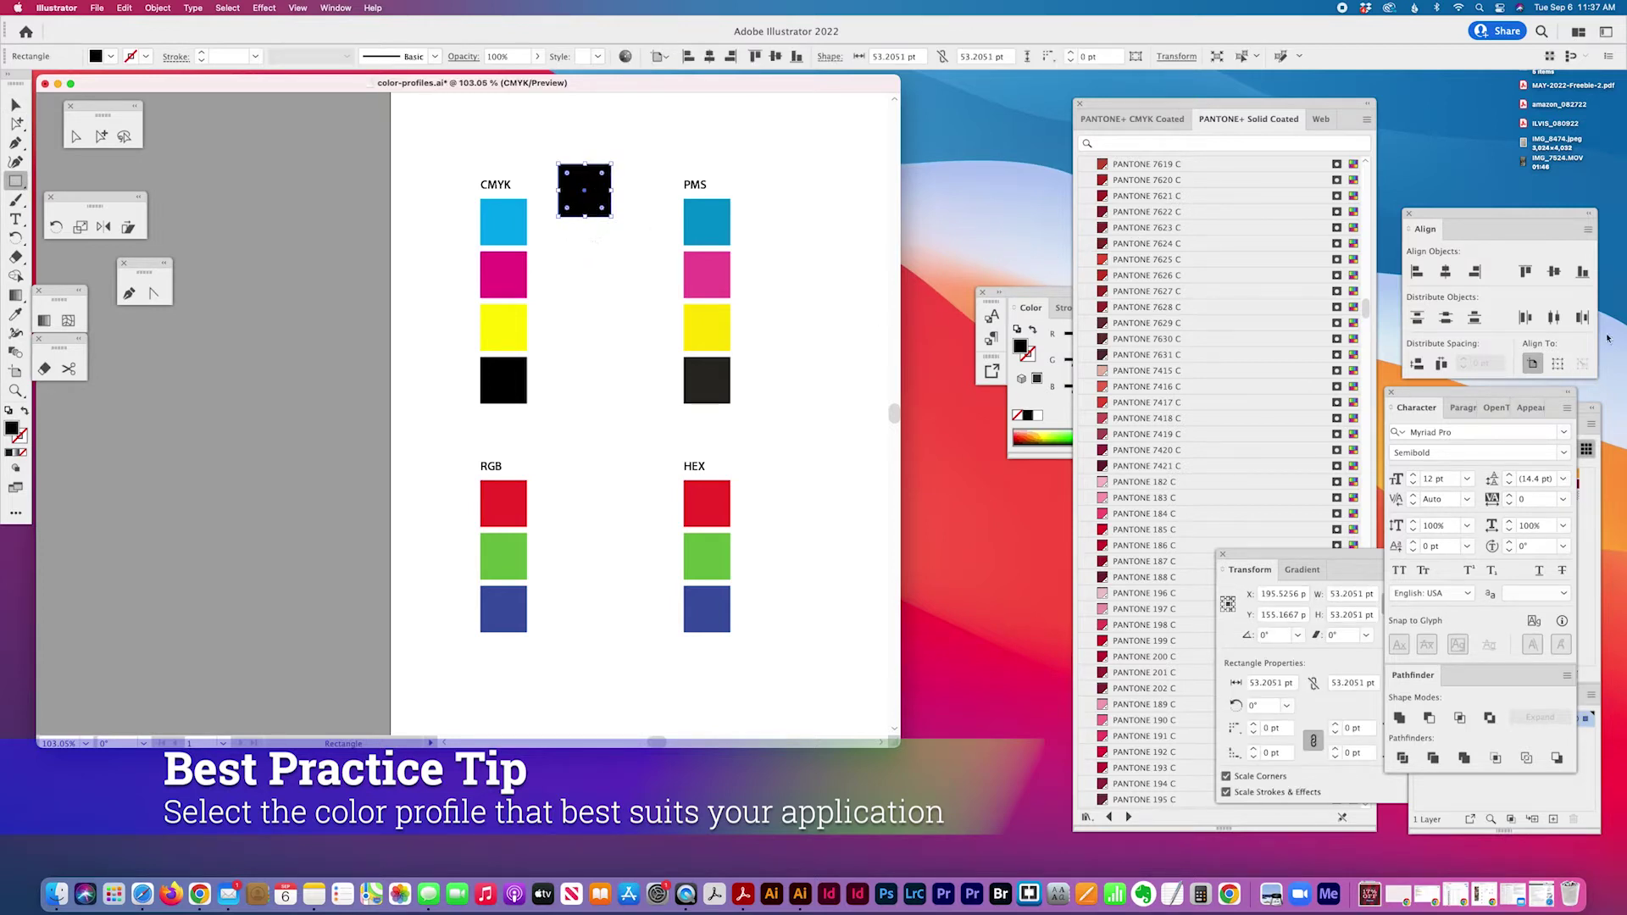
pyautogui.click(1585, 407)
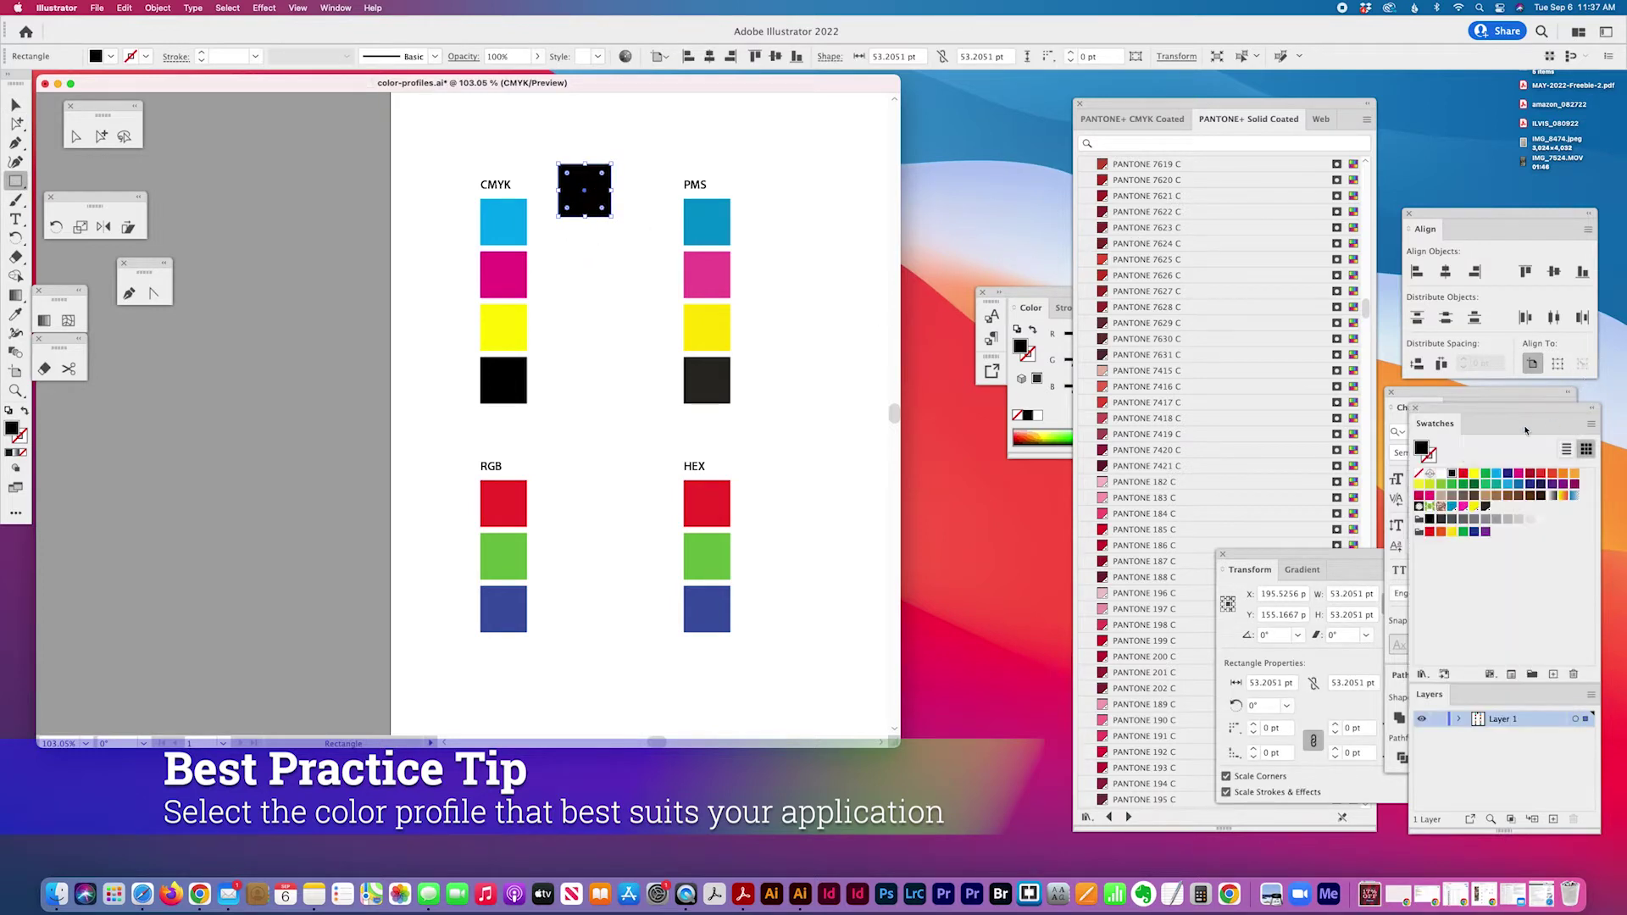
pyautogui.doubleClick(1421, 454)
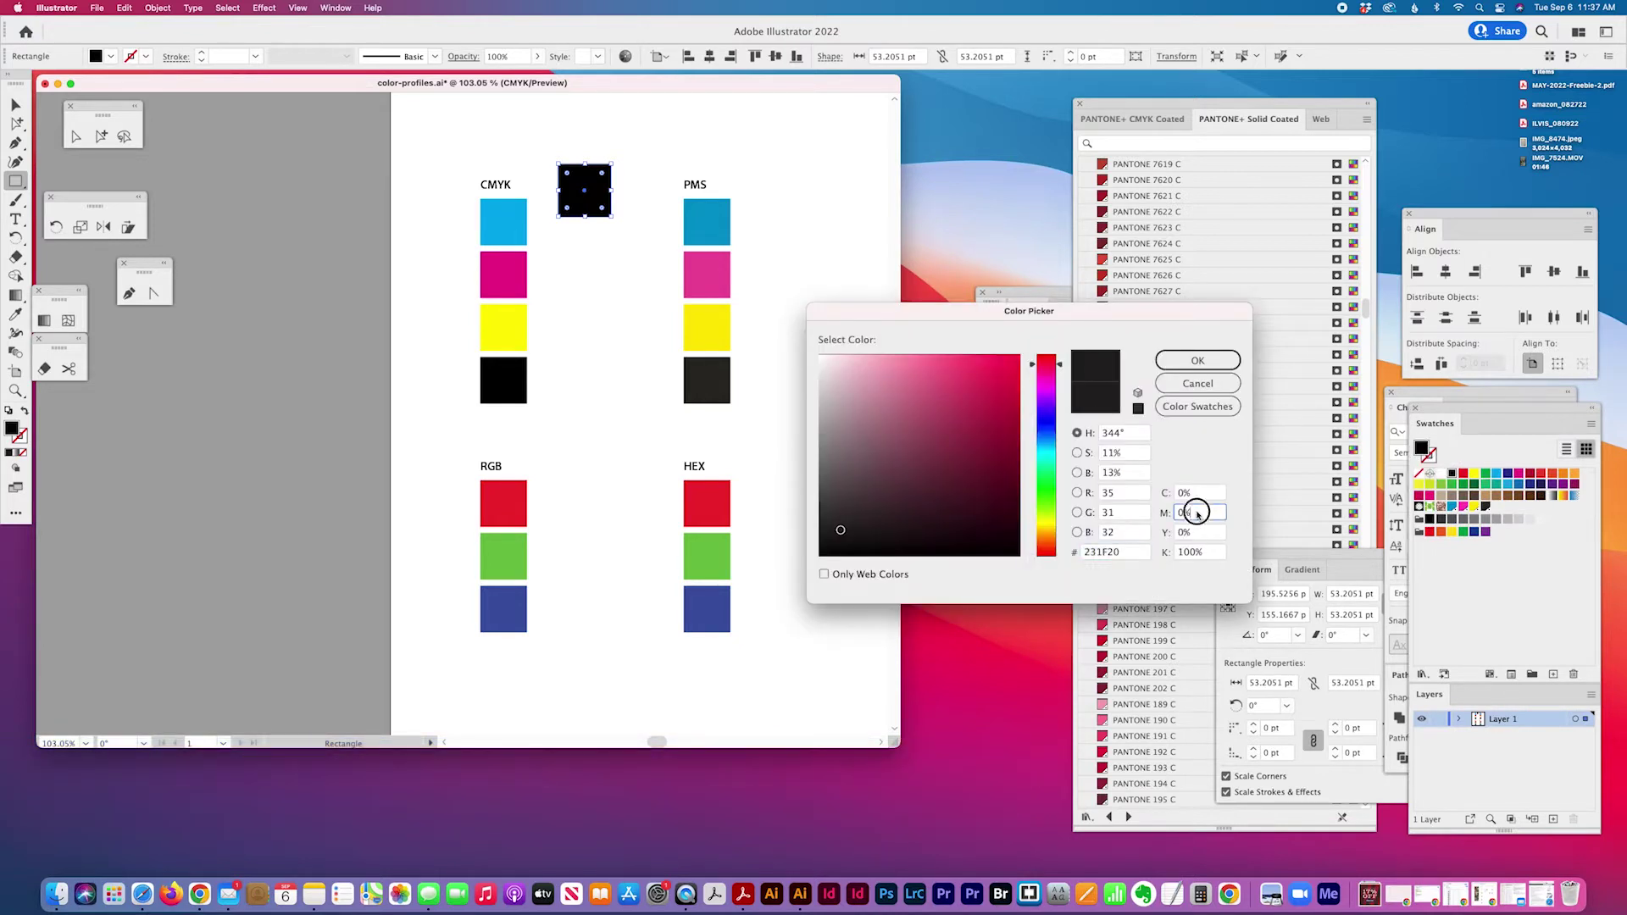
pyautogui.click(1184, 533)
pyautogui.write('50')
pyautogui.click(1204, 492)
pyautogui.write('20')
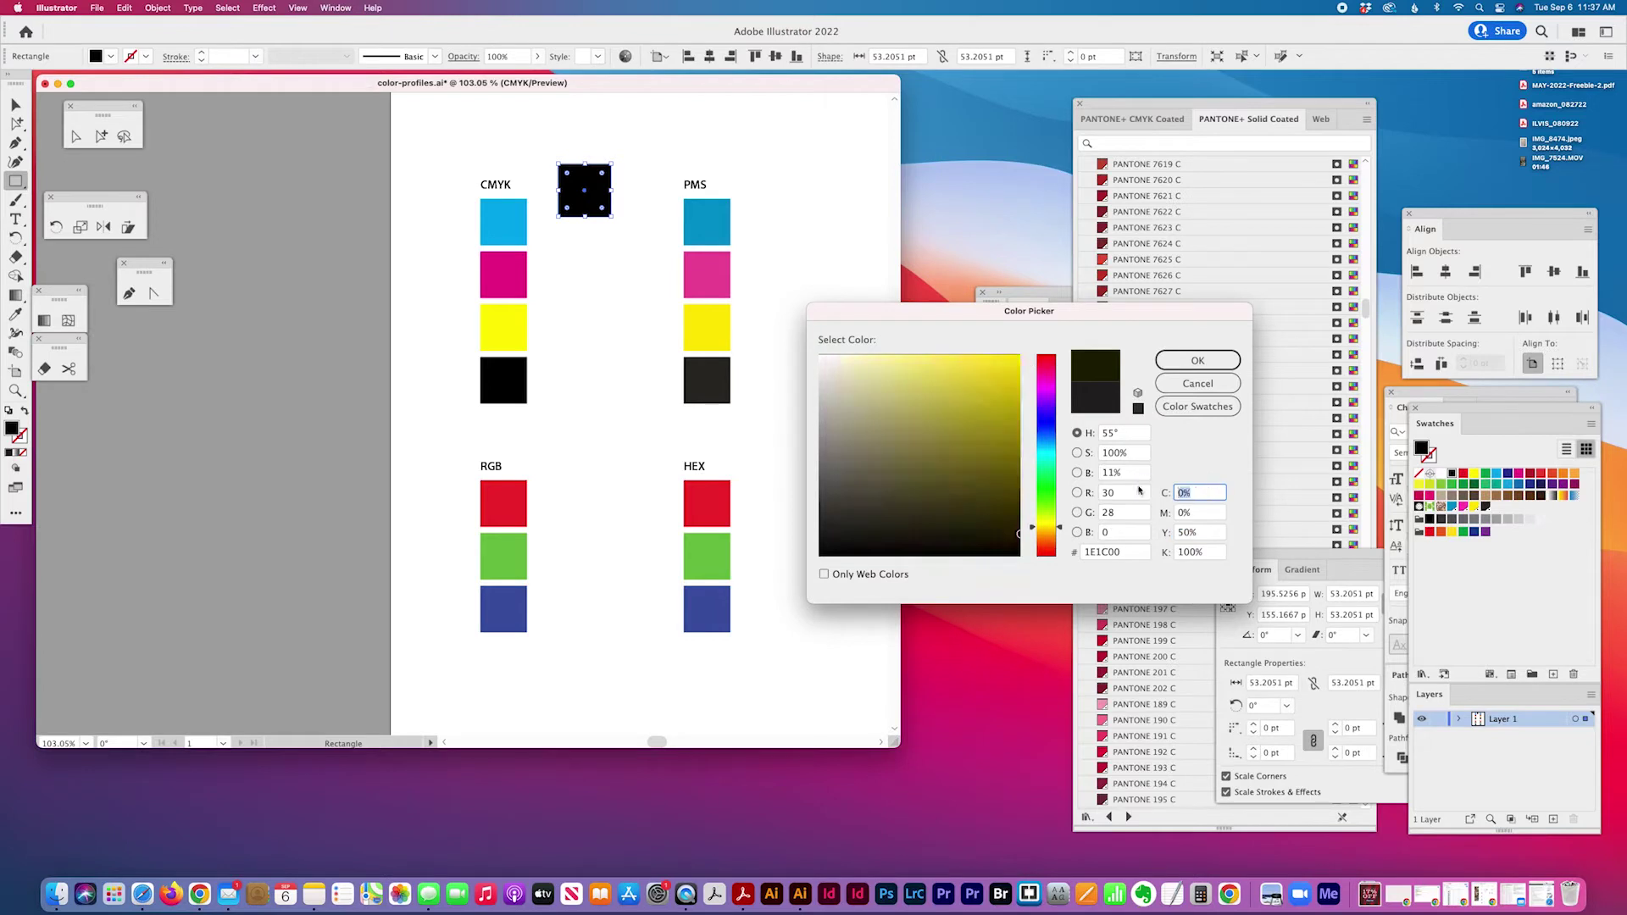
pyautogui.press('Tab')
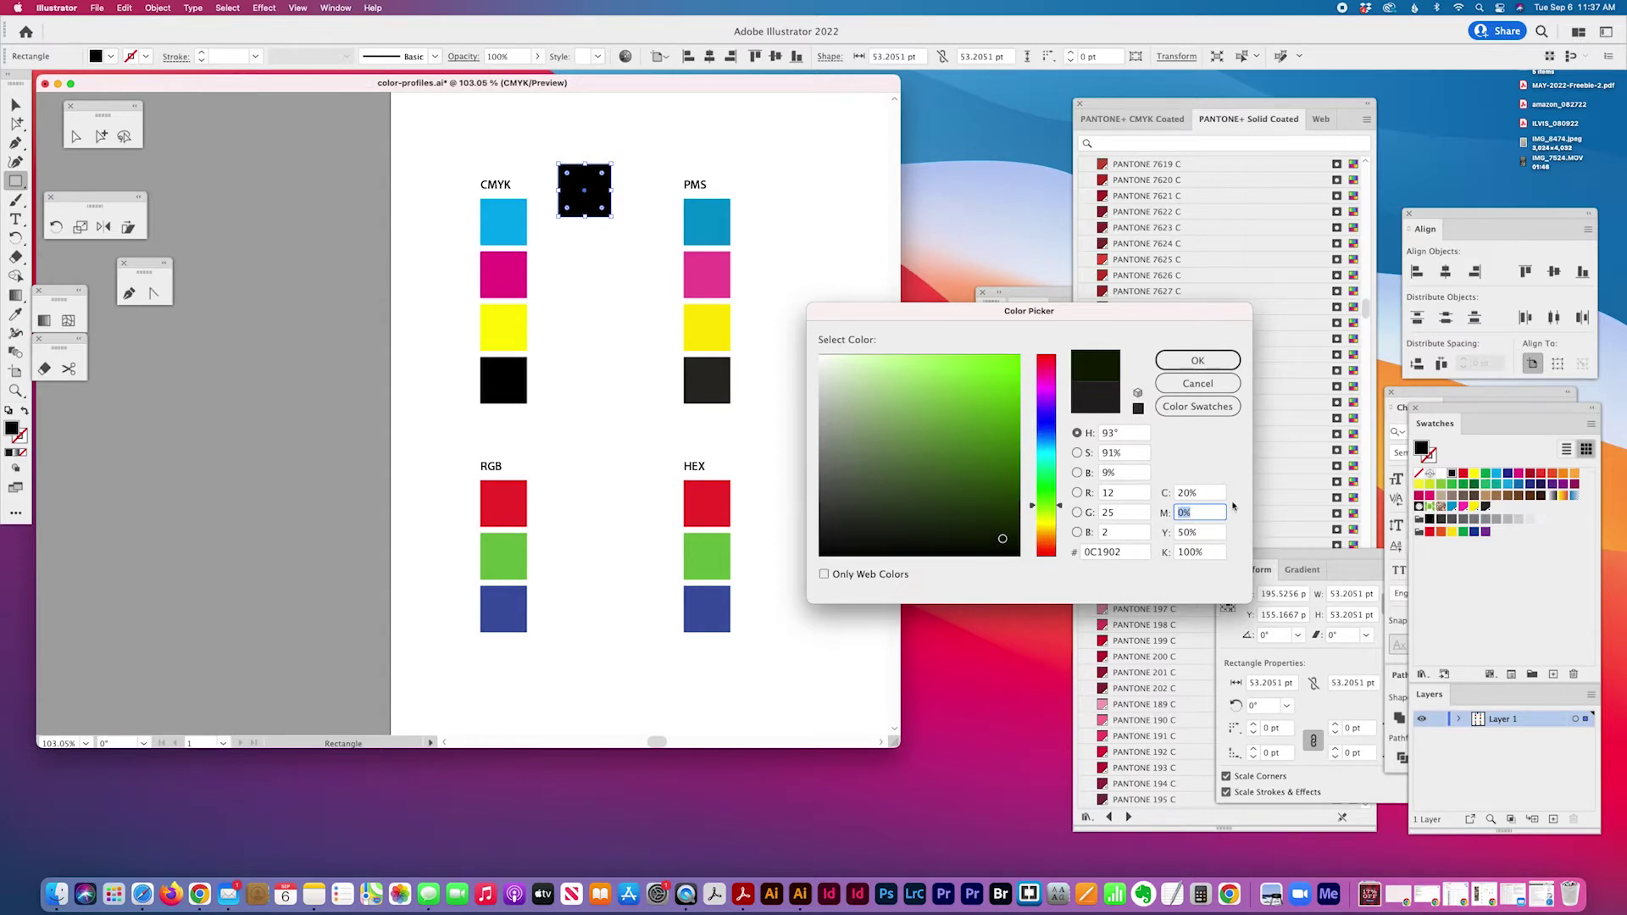
pyautogui.click(1199, 363)
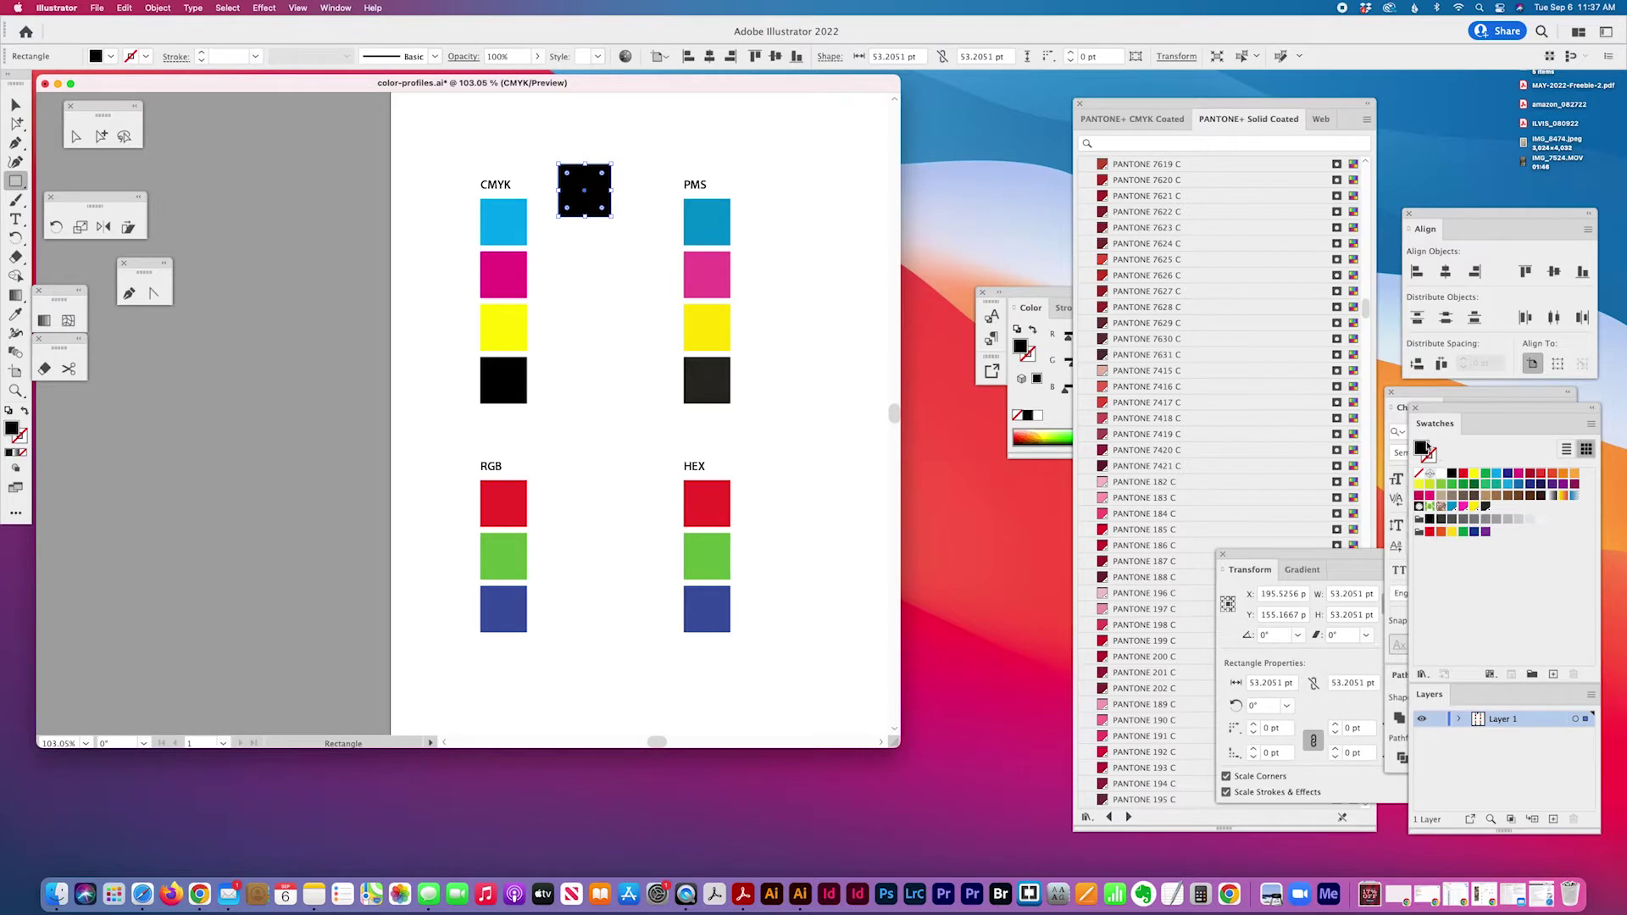
# Switch the Color panel to CMYK and set the square's fill to C 50, M 0, Y 100, K 0.
pyautogui.moveTo(1053, 295); pyautogui.dragTo(1032, 294)
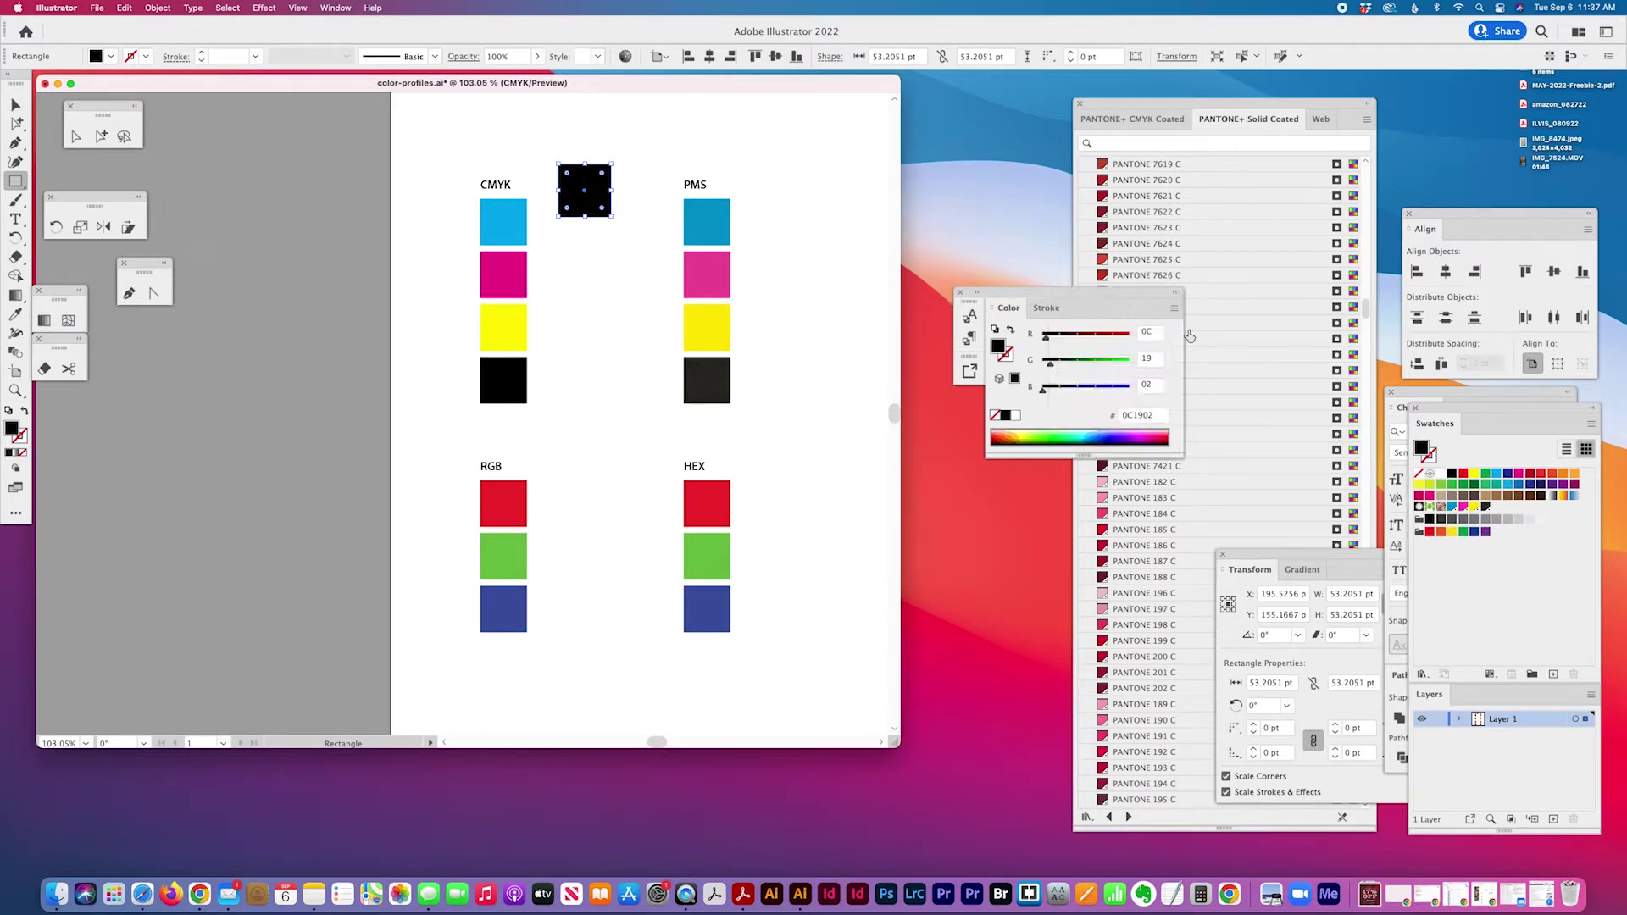
pyautogui.click(1174, 308)
pyautogui.click(1210, 373)
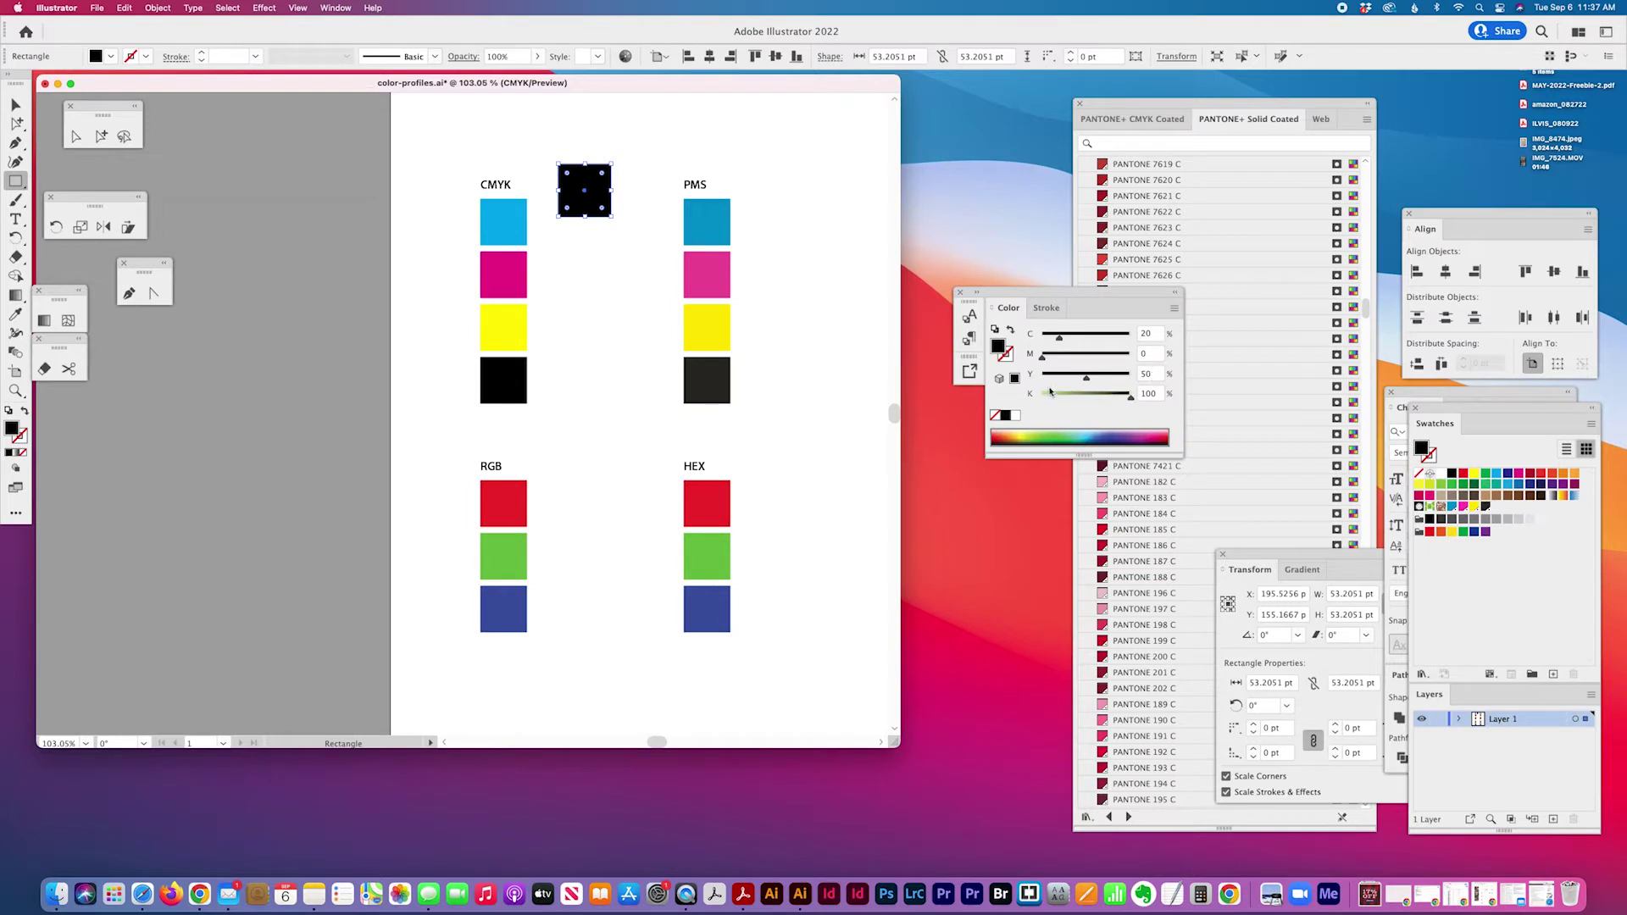
pyautogui.doubleClick(1153, 394)
pyautogui.write('0')
pyautogui.press('Tab')
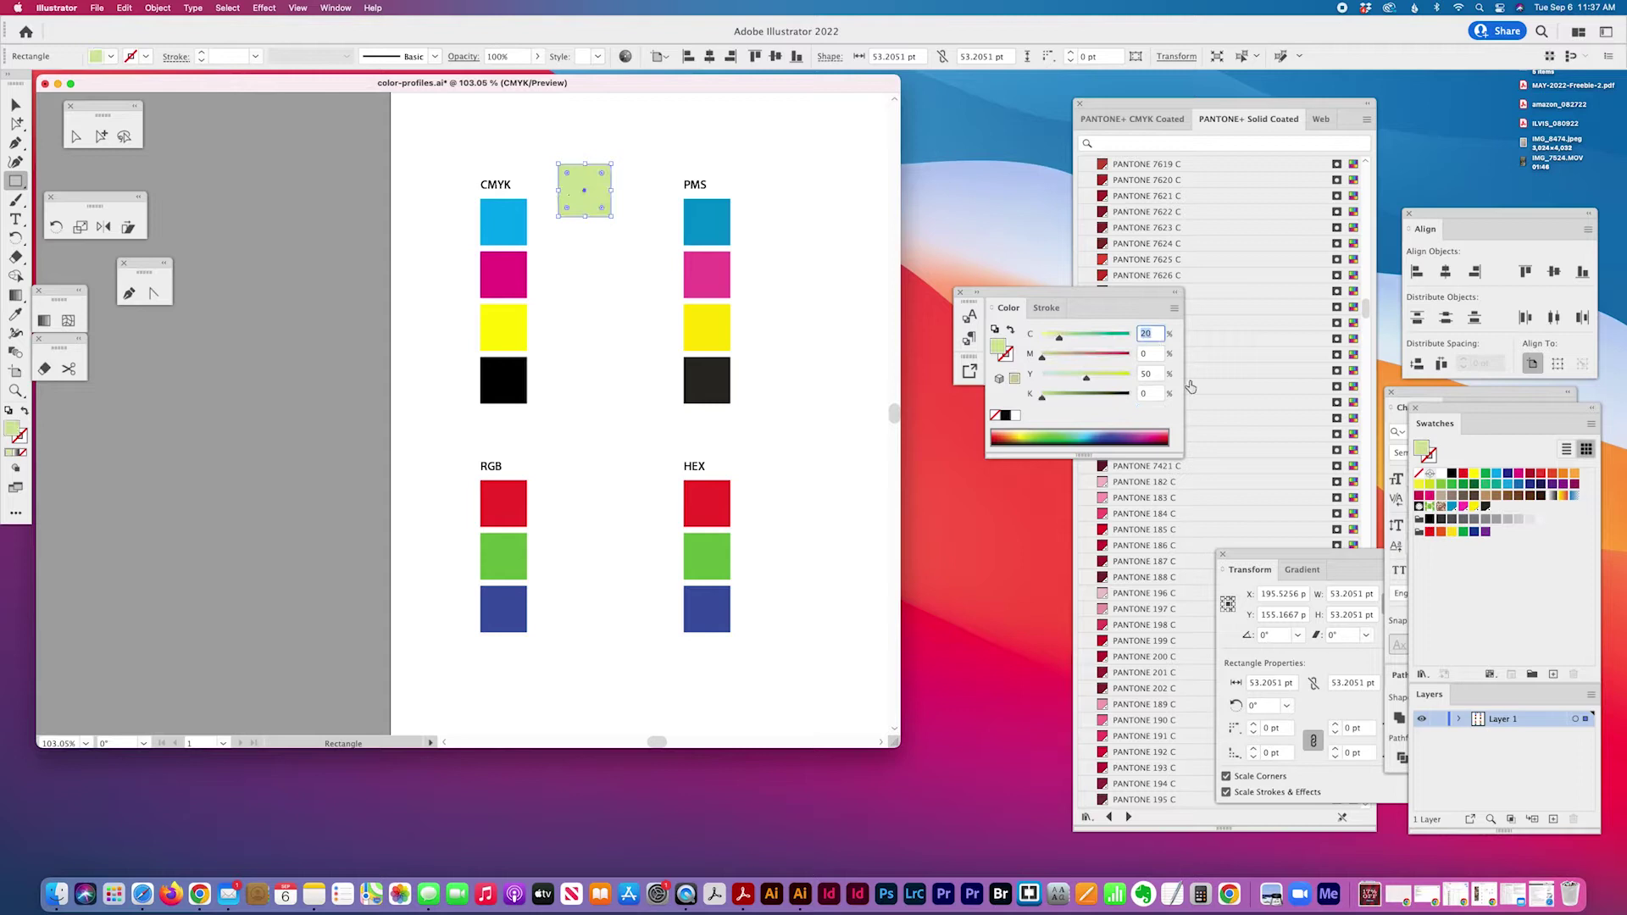
pyautogui.click(1152, 374)
pyautogui.write('100')
pyautogui.click(1146, 334)
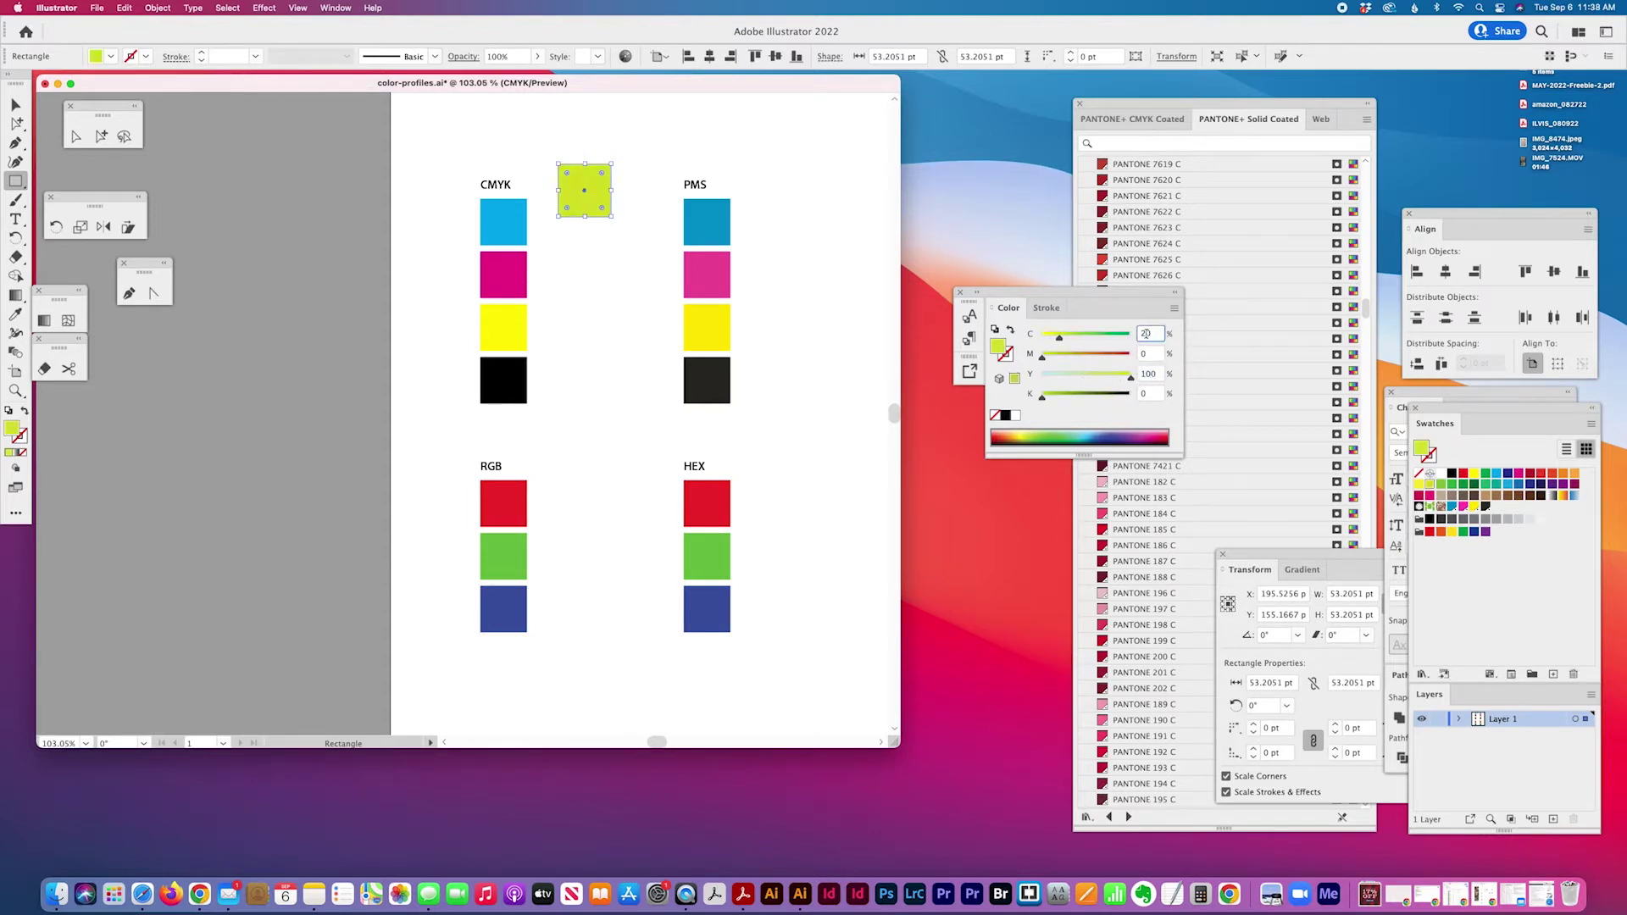
pyautogui.doubleClick(1146, 334)
pyautogui.write('50')
pyautogui.press('Tab')
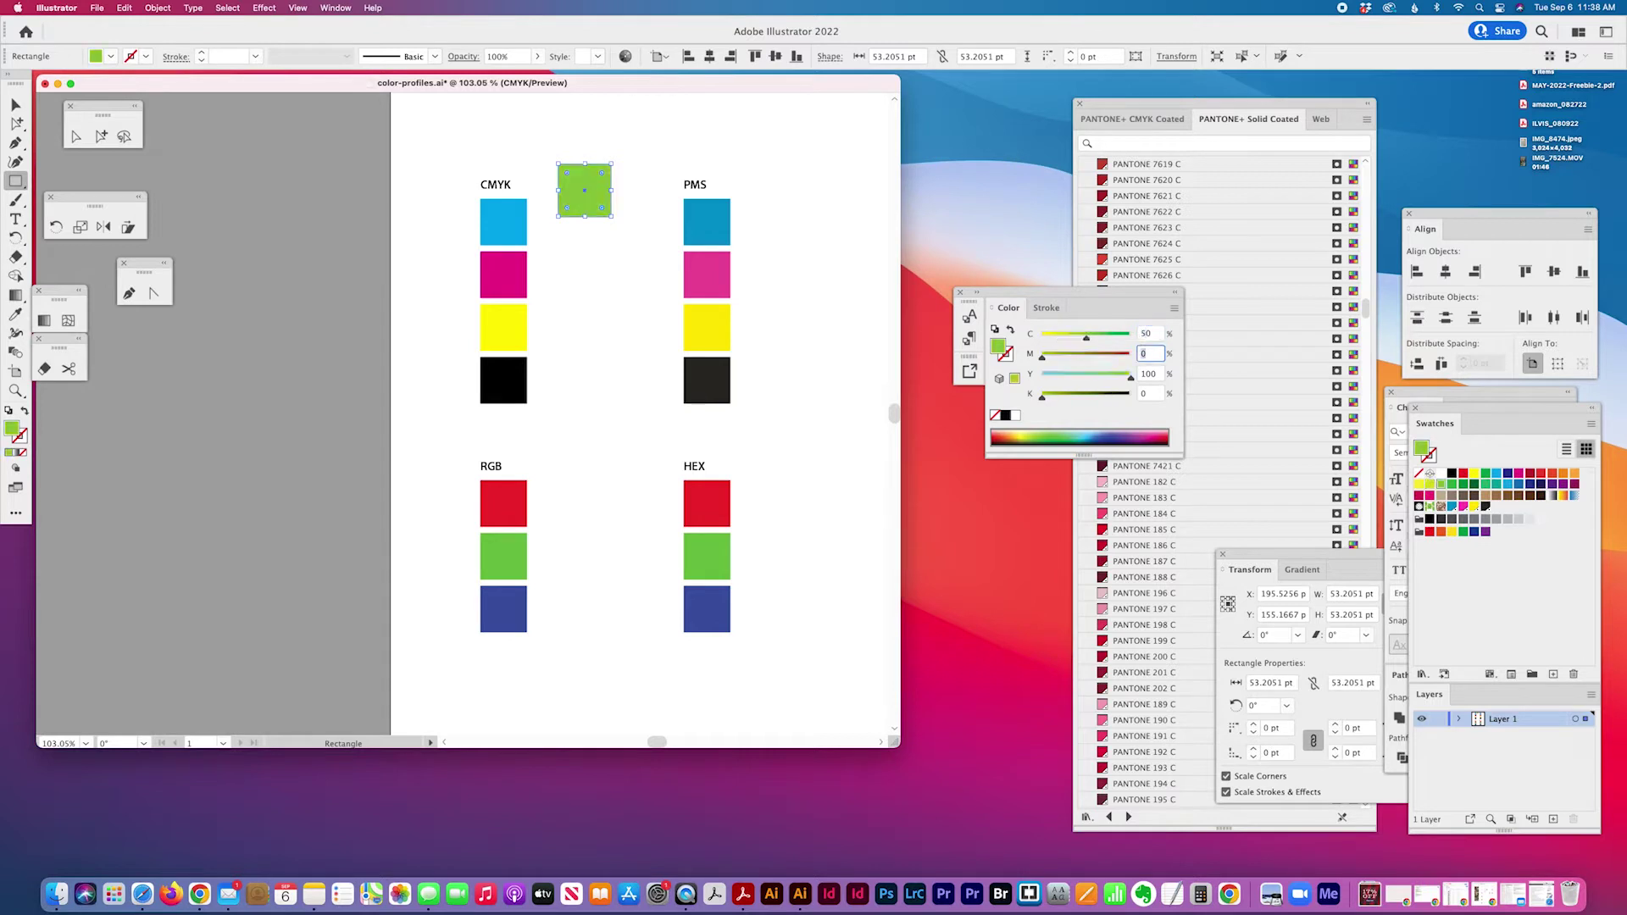
# Move the green square beside the cyan CMYK swatch with the Selection tool.
pyautogui.press('v')
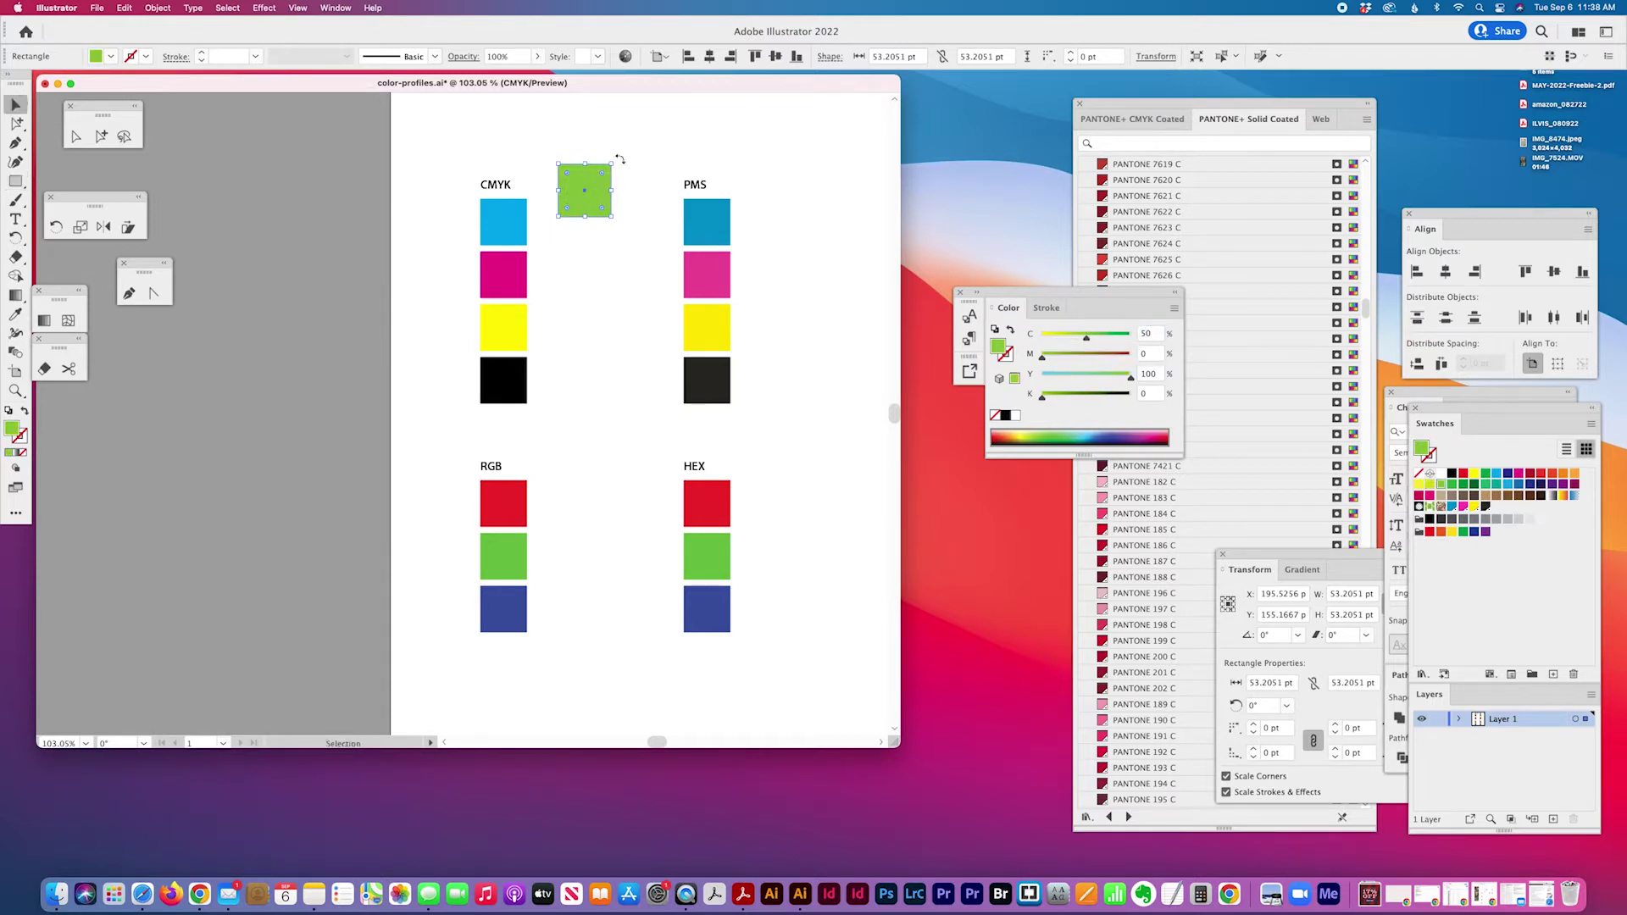
pyautogui.click(576, 264)
pyautogui.moveTo(586, 206); pyautogui.dragTo(568, 240)
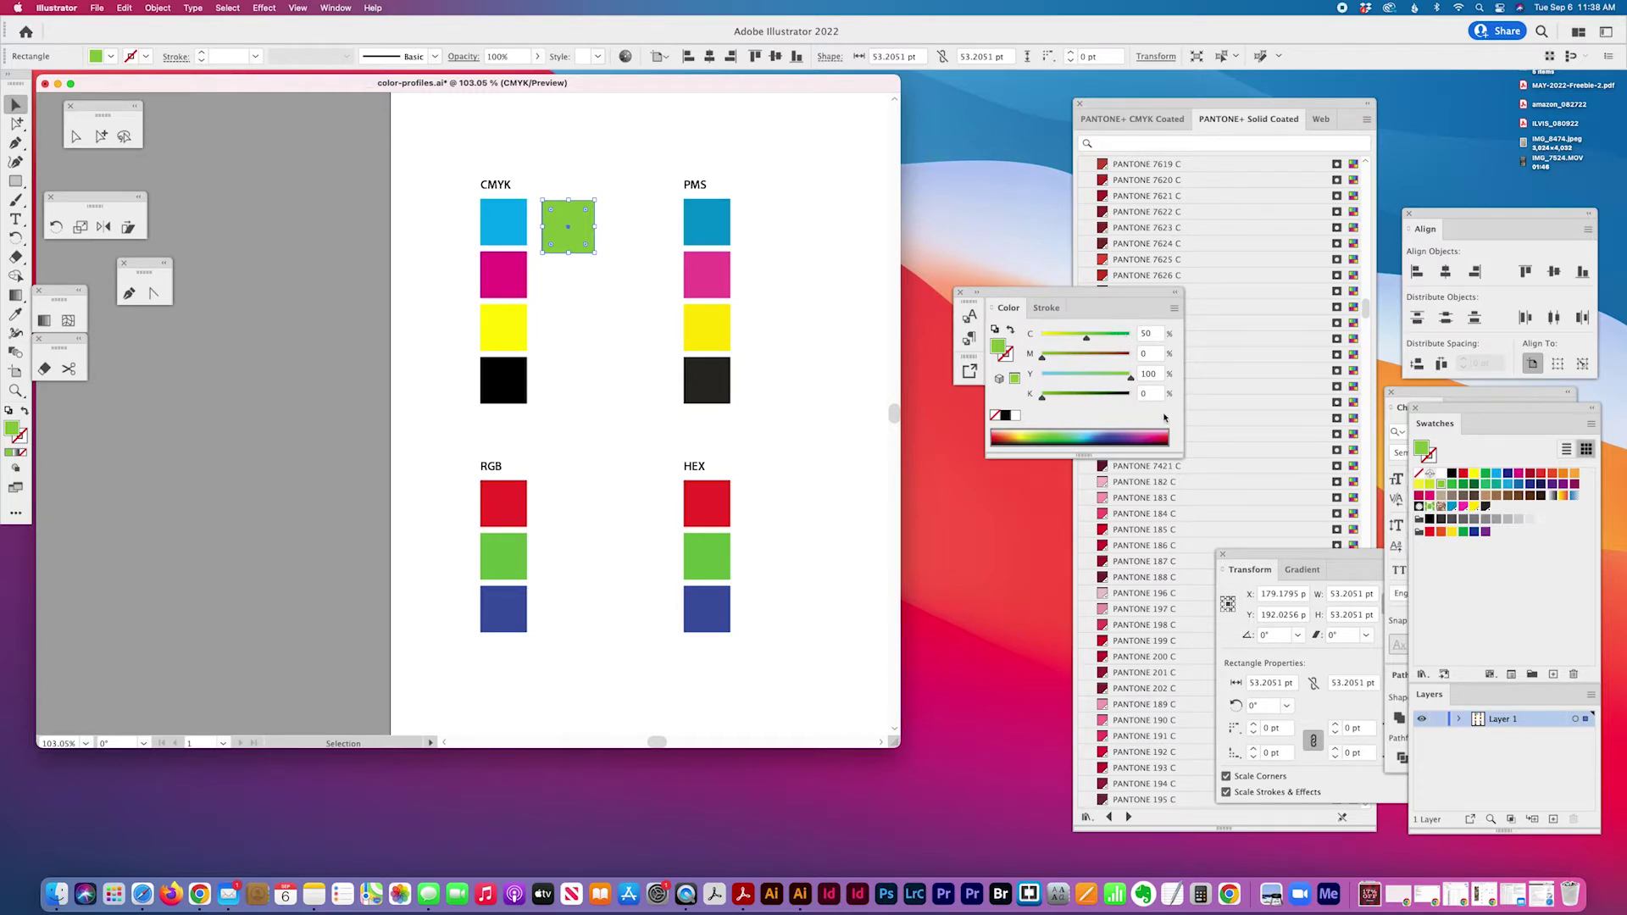
# Select the cyan PMS square and bring the Pantone swatch library into view.
pyautogui.click(791, 254)
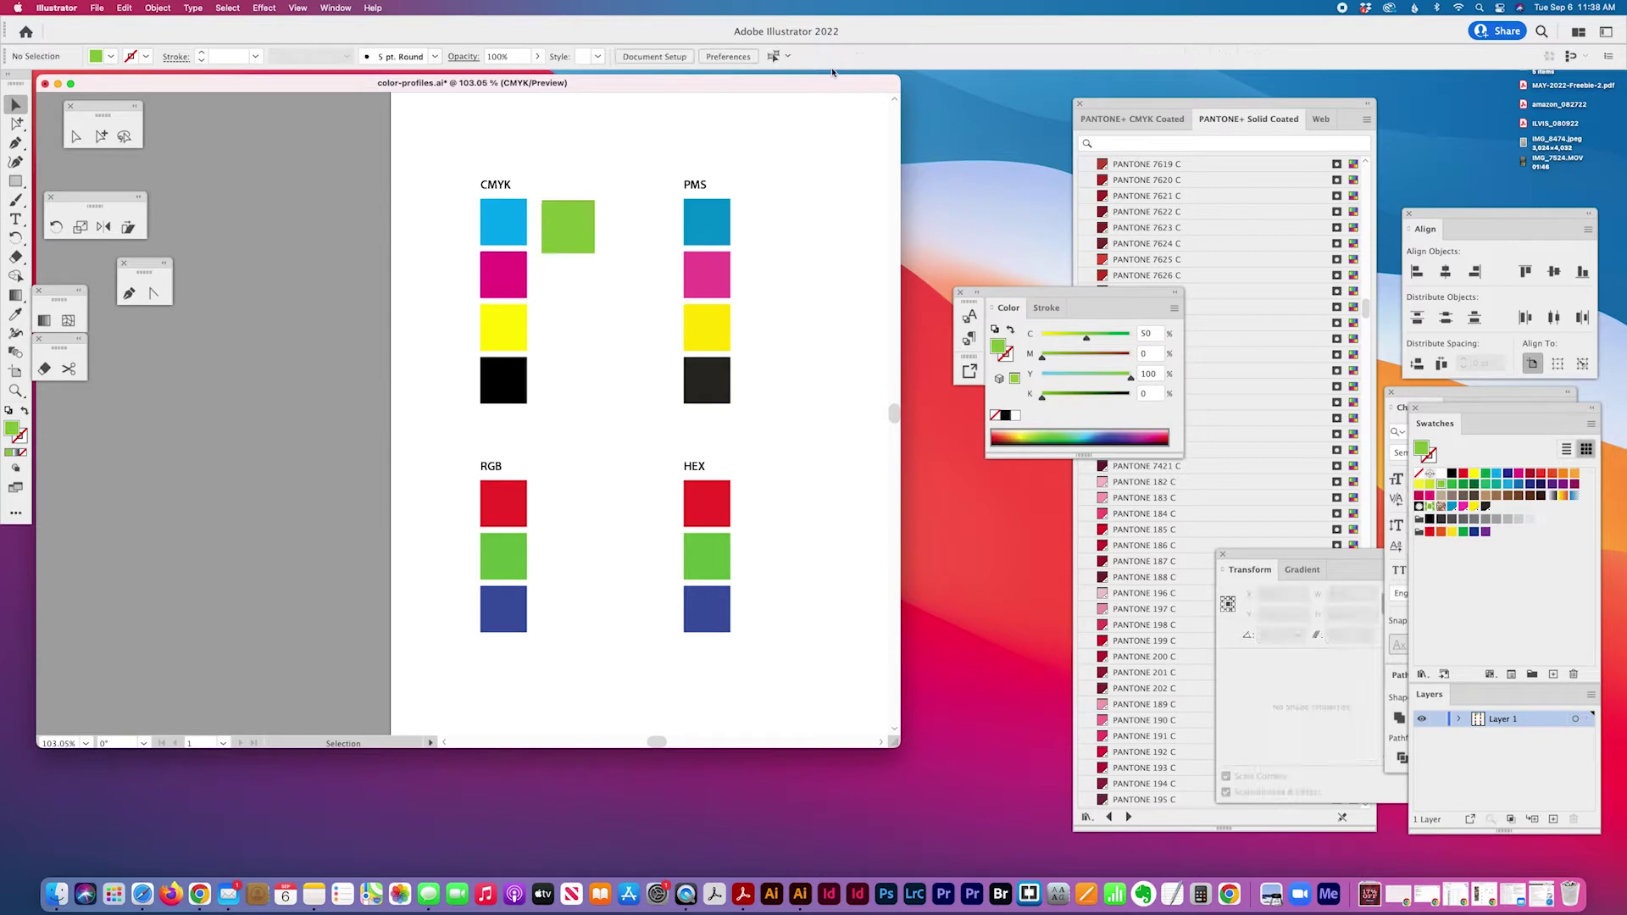
pyautogui.moveTo(1035, 293); pyautogui.dragTo(955, 226)
pyautogui.click(707, 222)
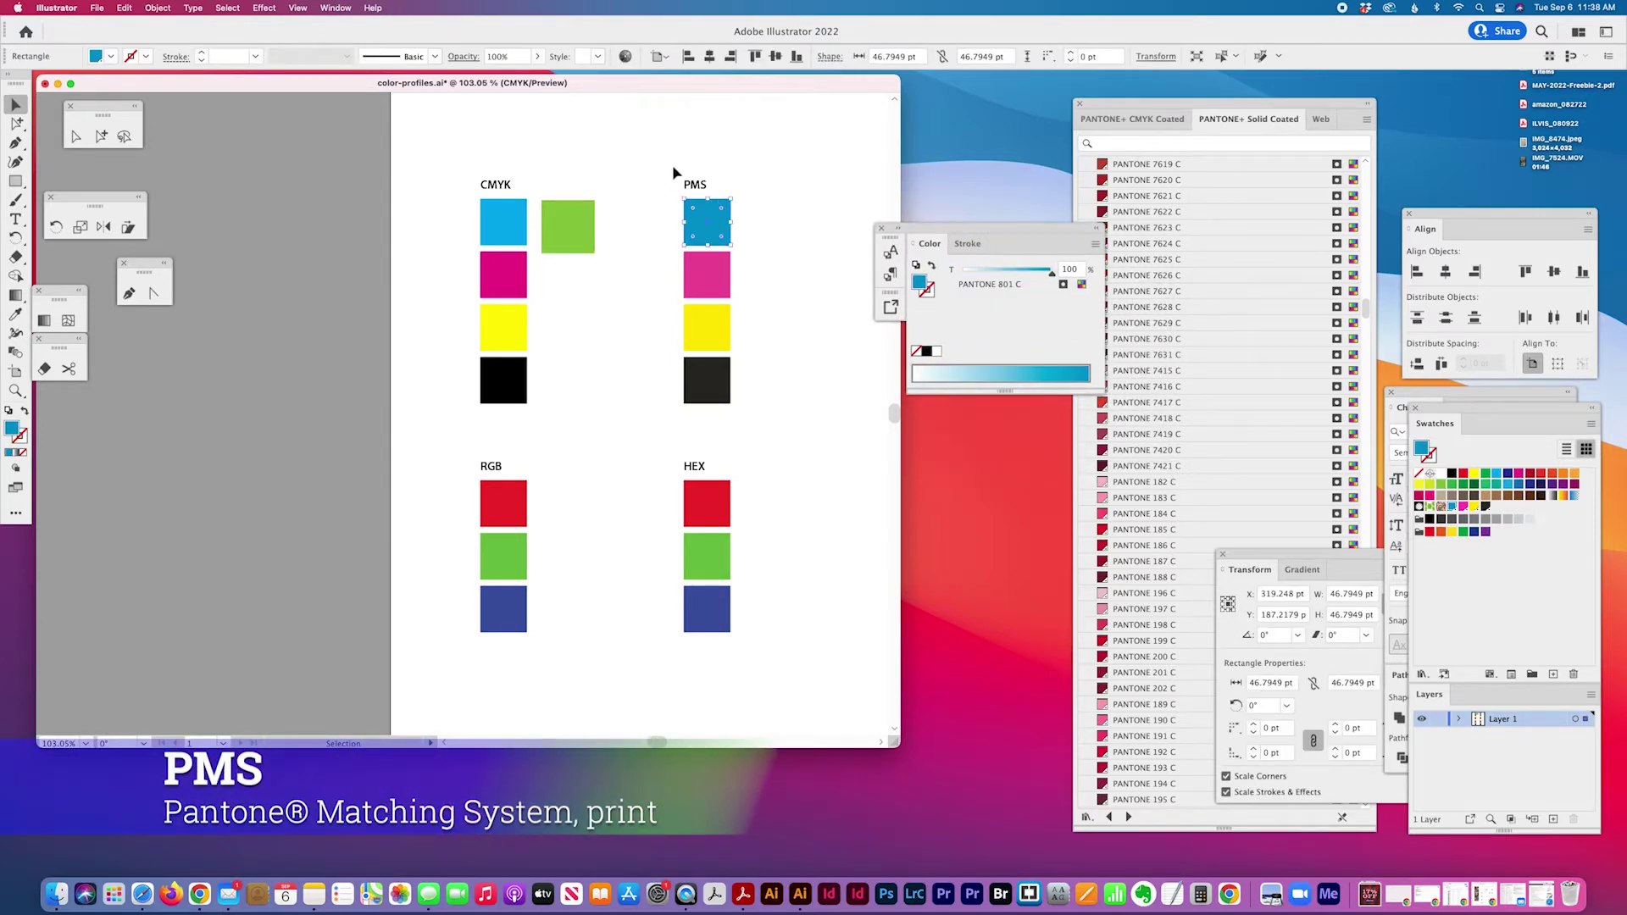
pyautogui.hscroll(3, 472, 226)
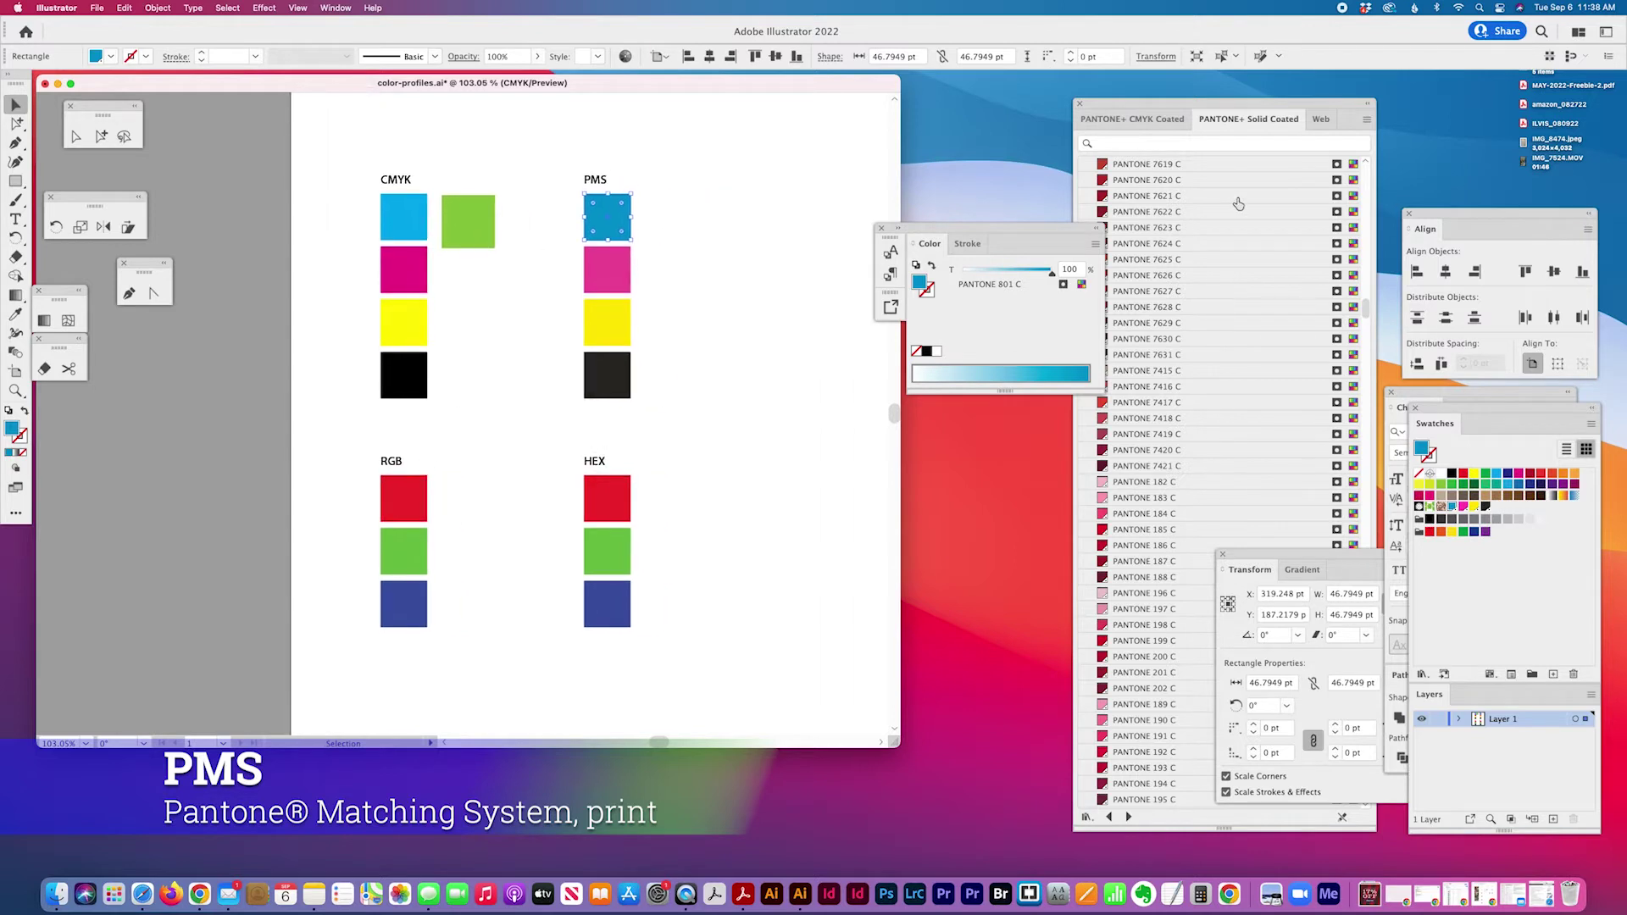
pyautogui.moveTo(1195, 105); pyautogui.dragTo(1074, 98)
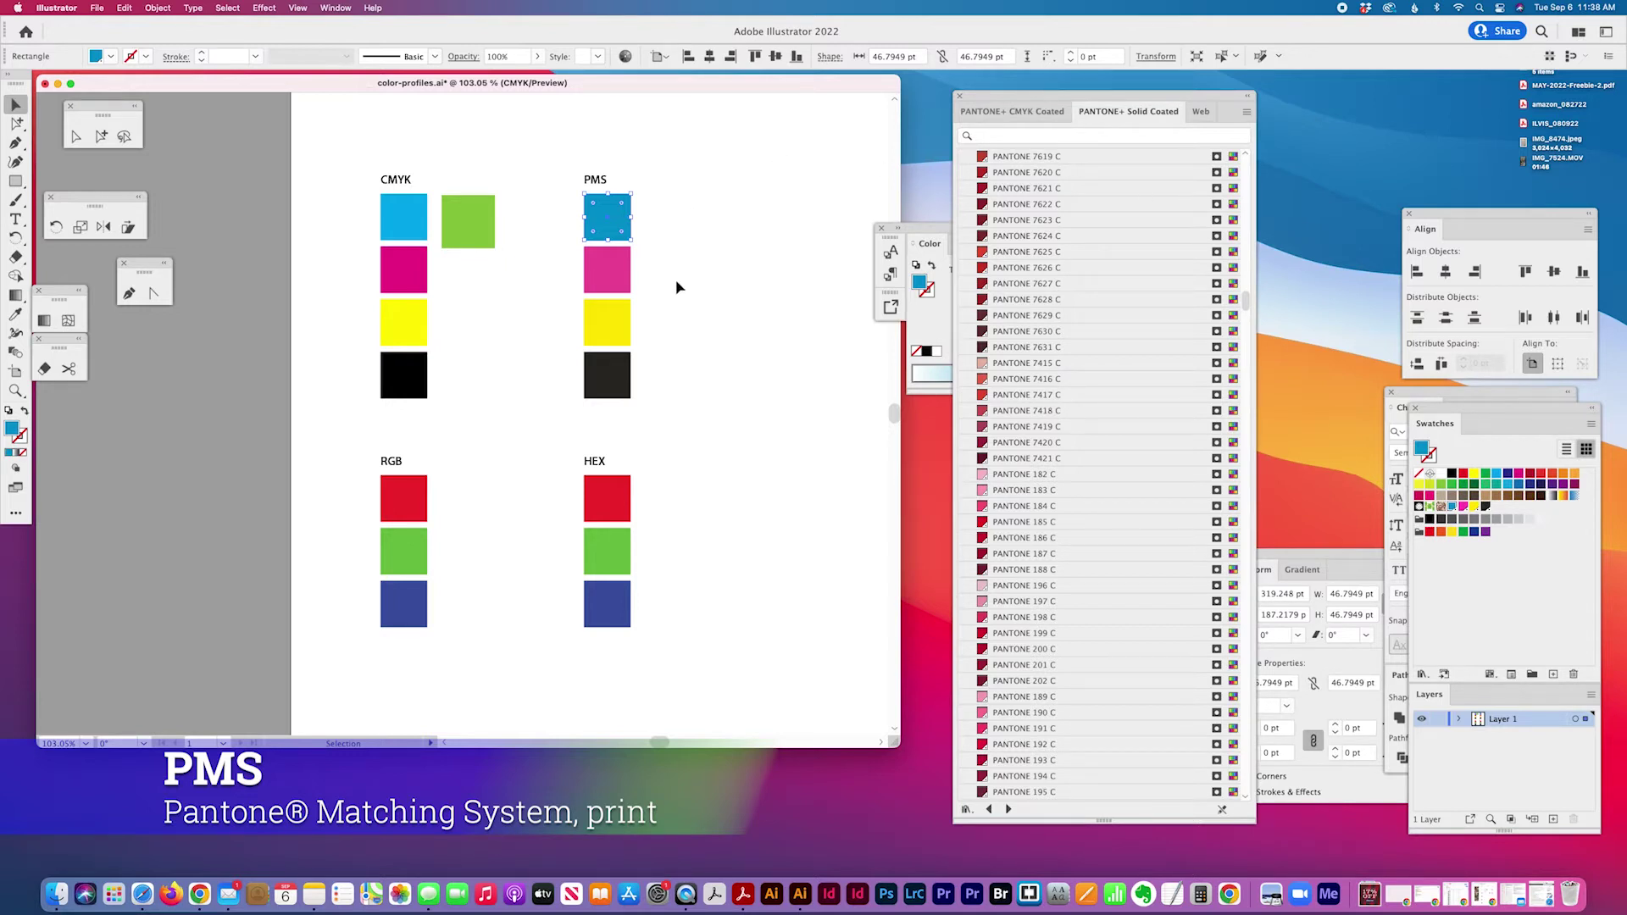
# Browse the PANTONE+ Solid Coated library, then Alt-drag a duplicate of the PMS square to its right.
pyautogui.scroll(10, 1114, 273)
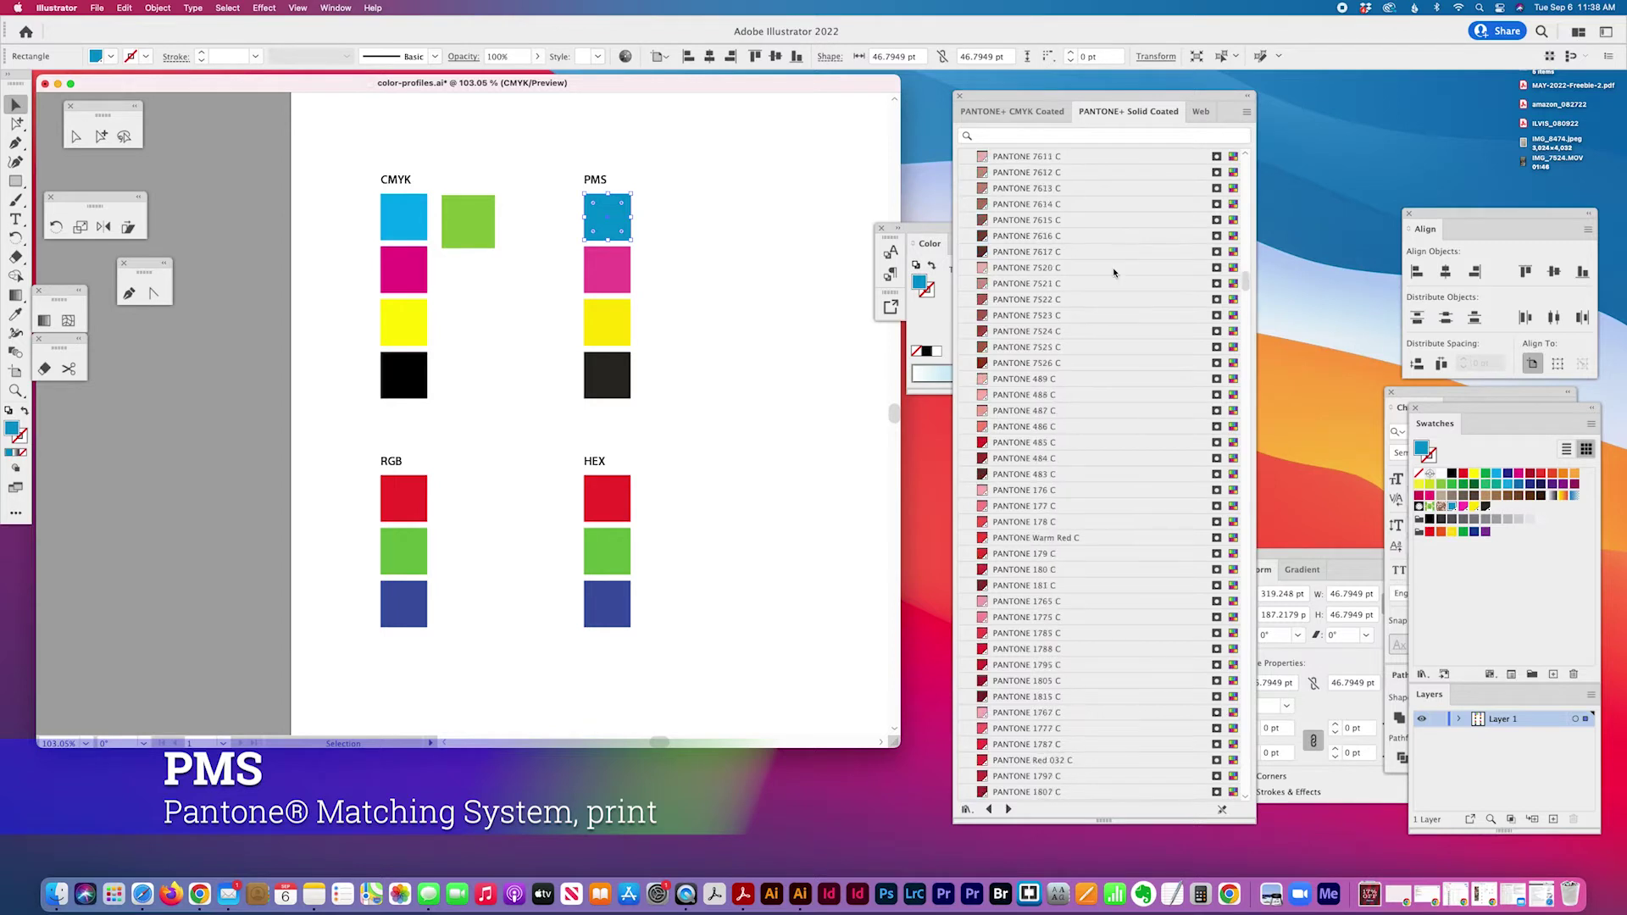
pyautogui.scroll(-15, 1114, 272)
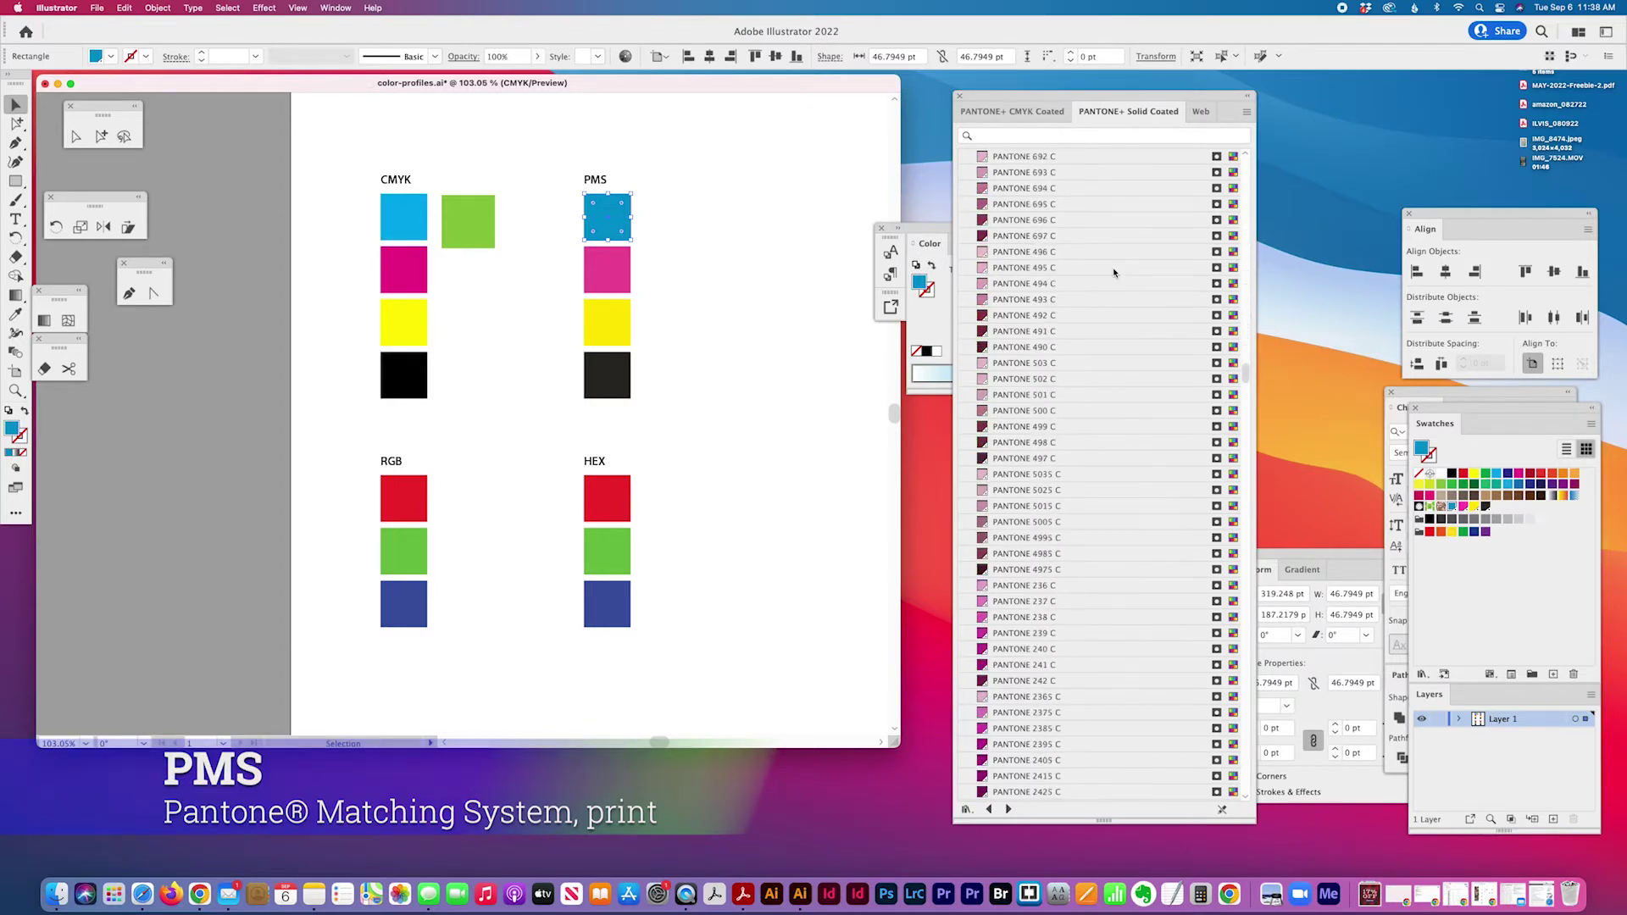
pyautogui.scroll(-15, 1114, 272)
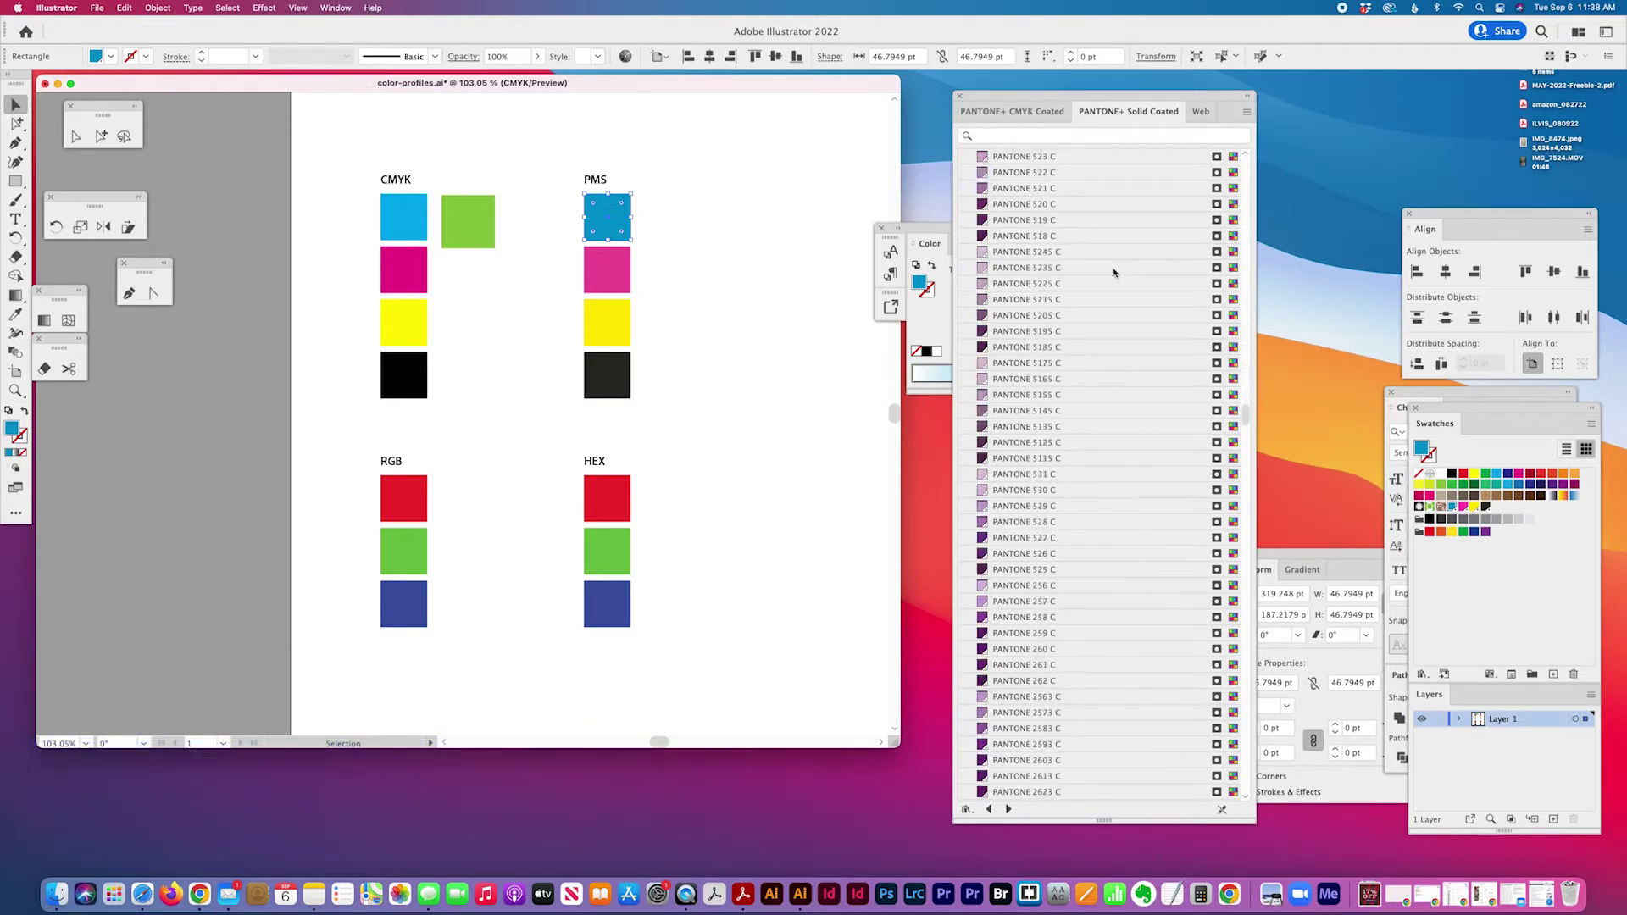
pyautogui.scroll(15, 1113, 272)
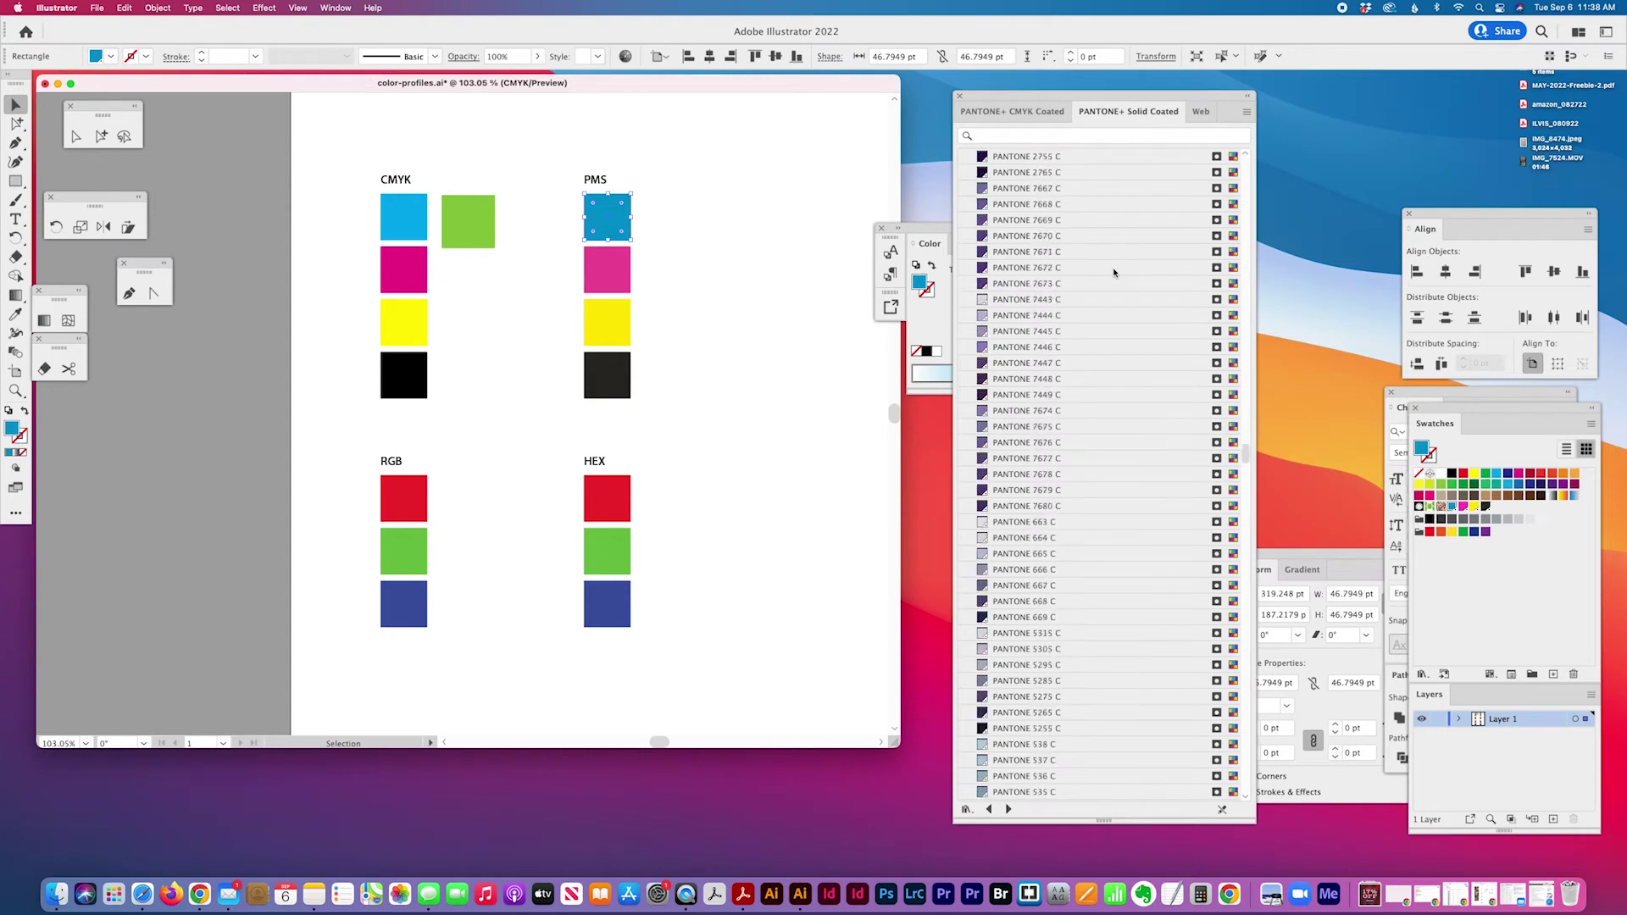
pyautogui.scroll(15, 1114, 272)
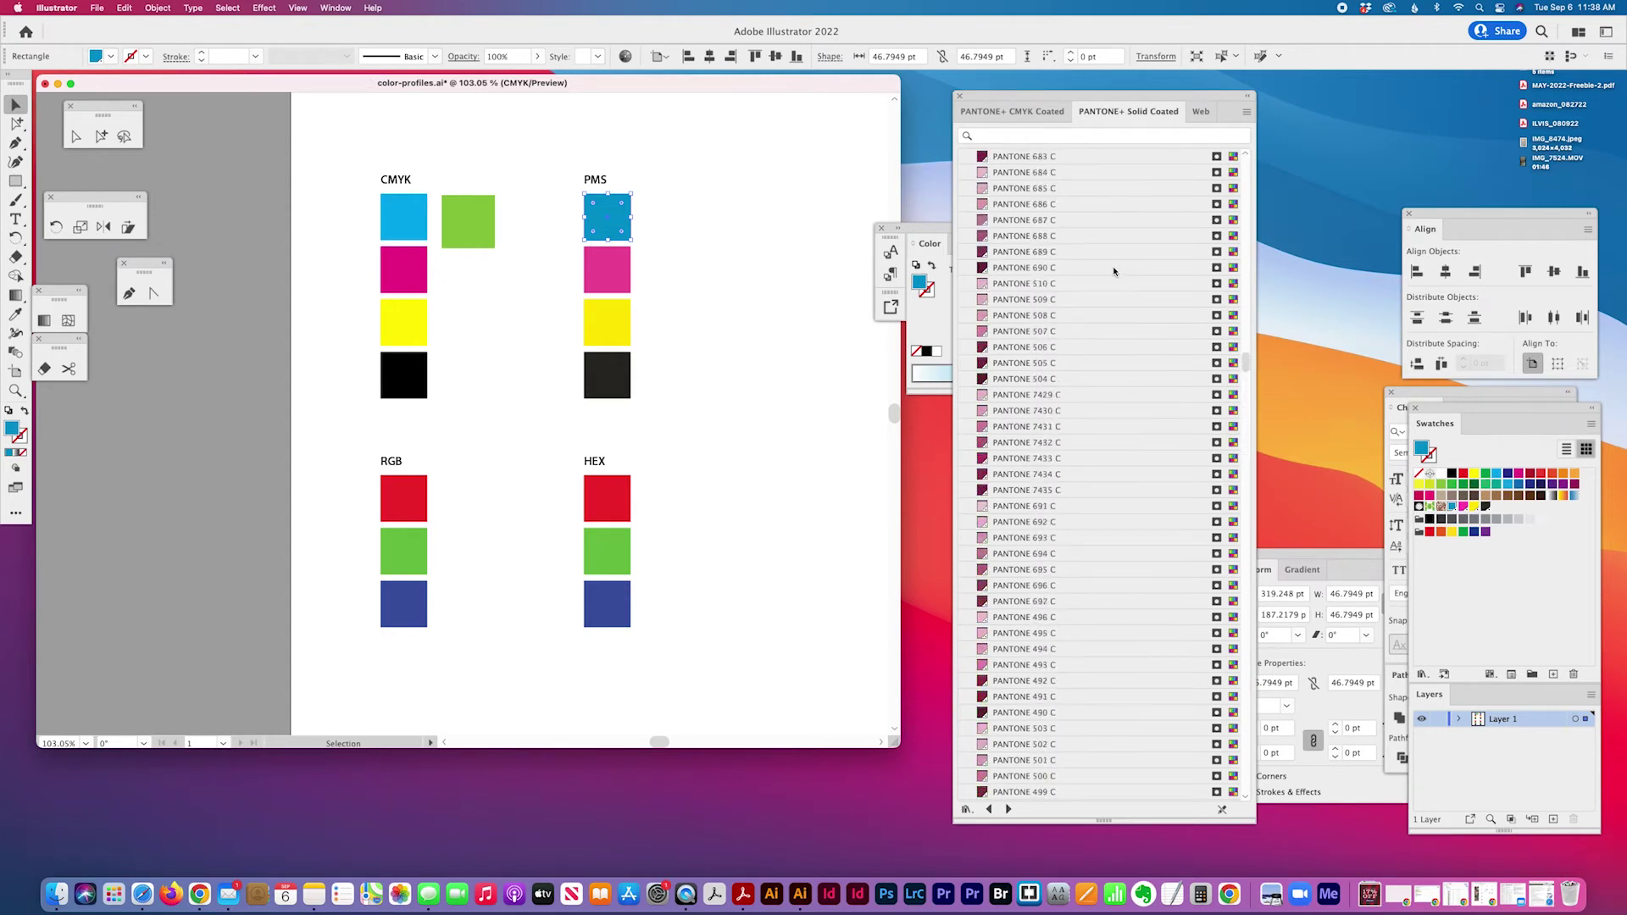
pyautogui.scroll(15, 1114, 271)
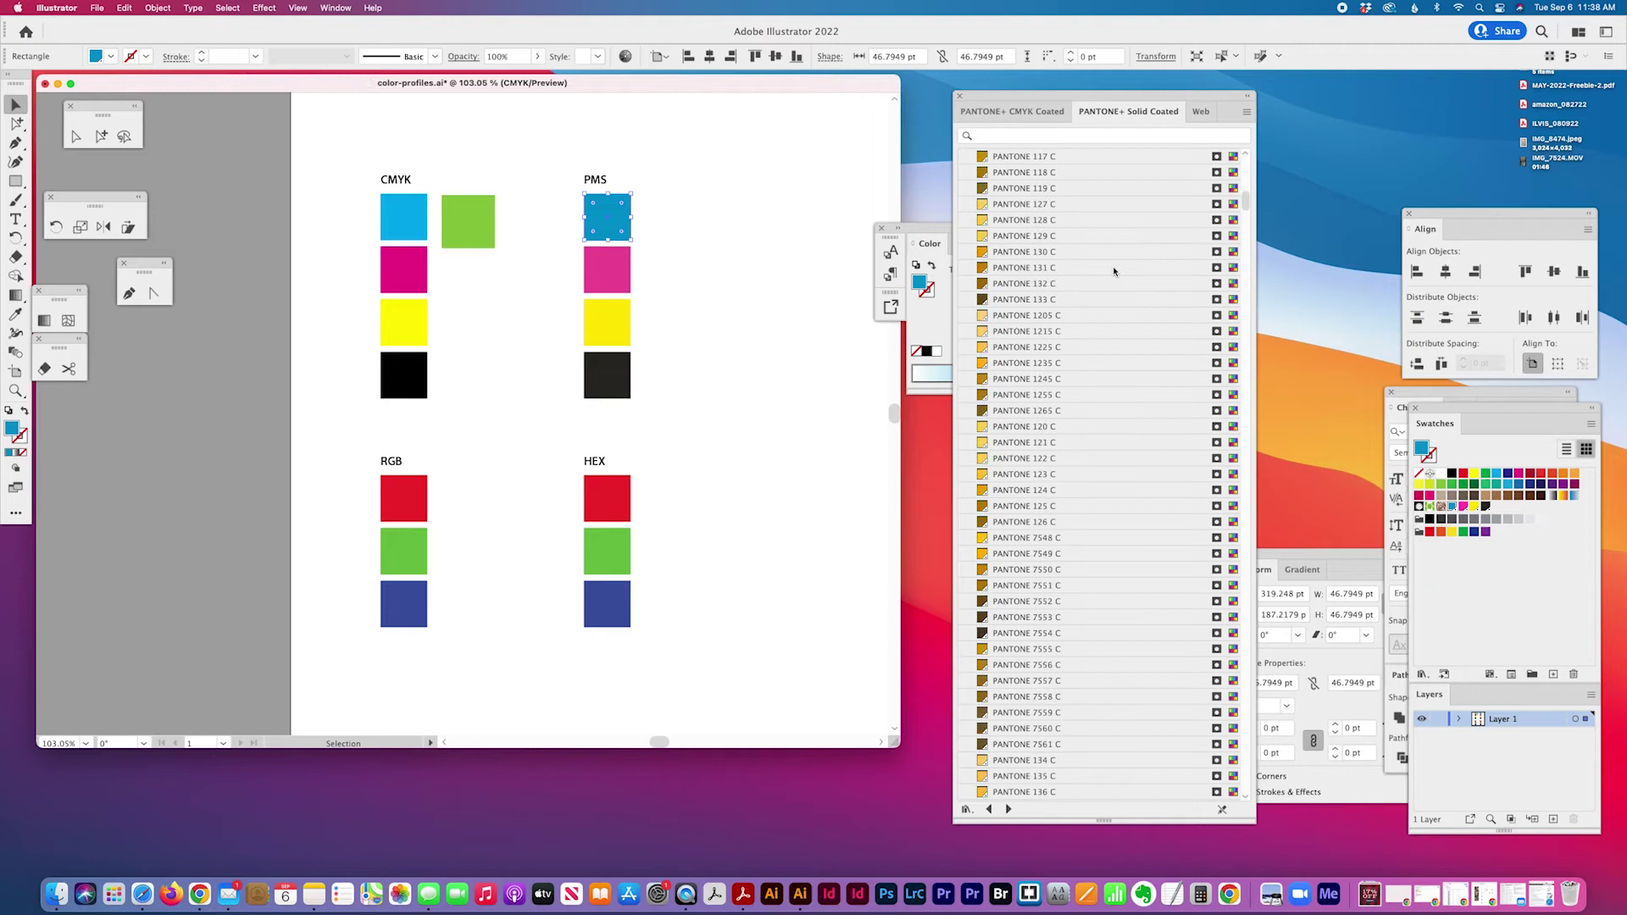
pyautogui.scroll(-2, 1114, 272)
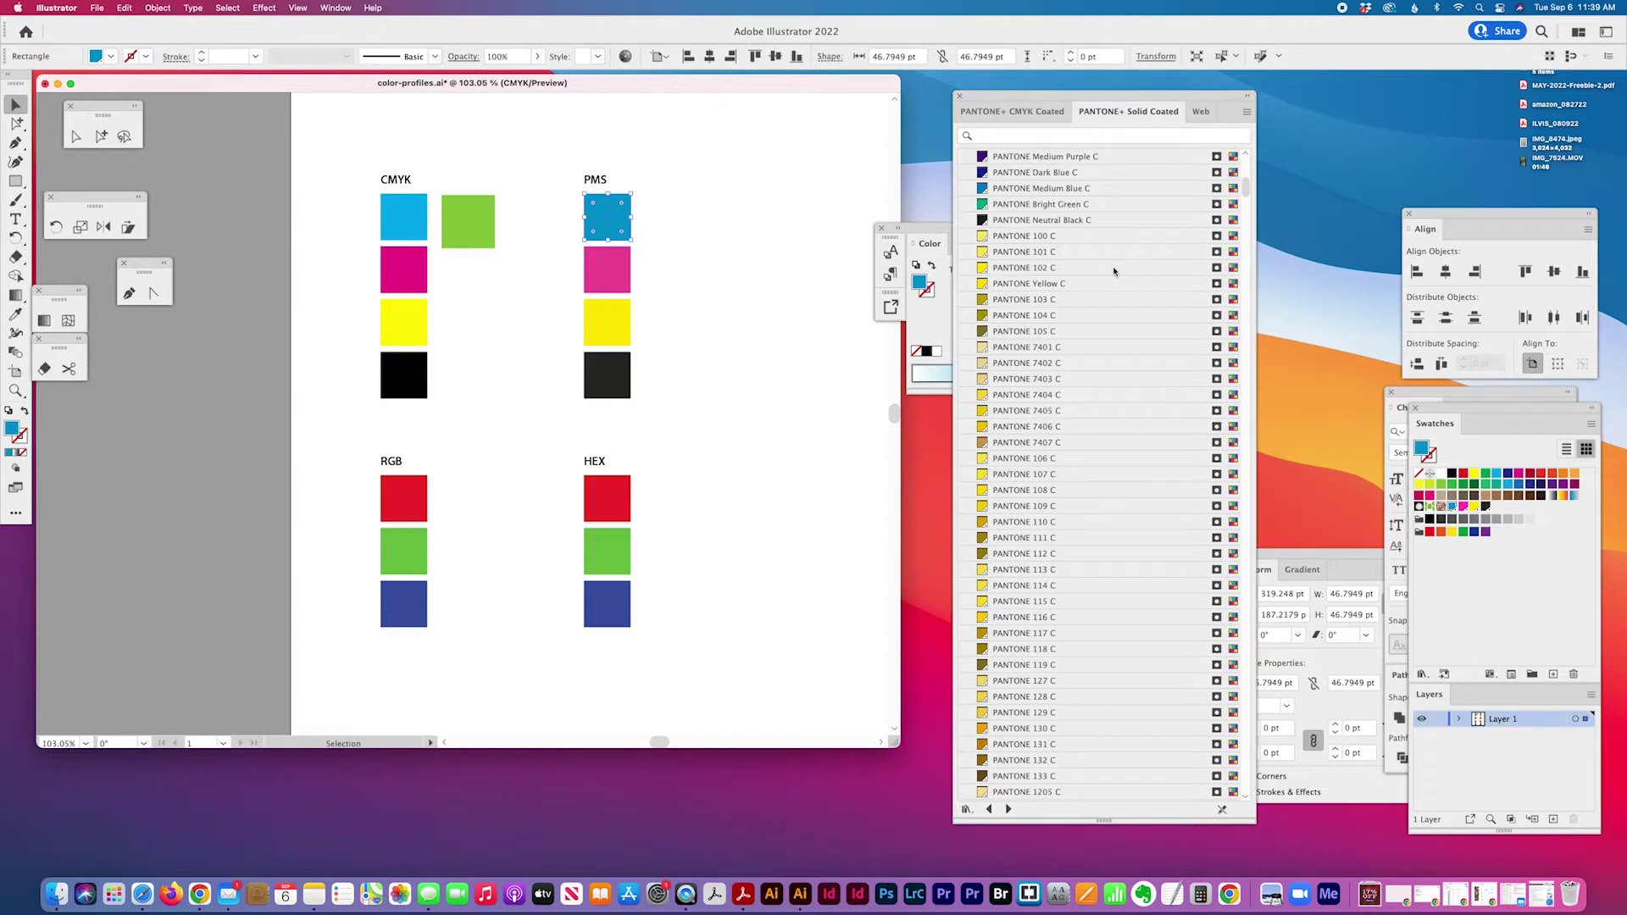
pyautogui.scroll(-2, 1113, 272)
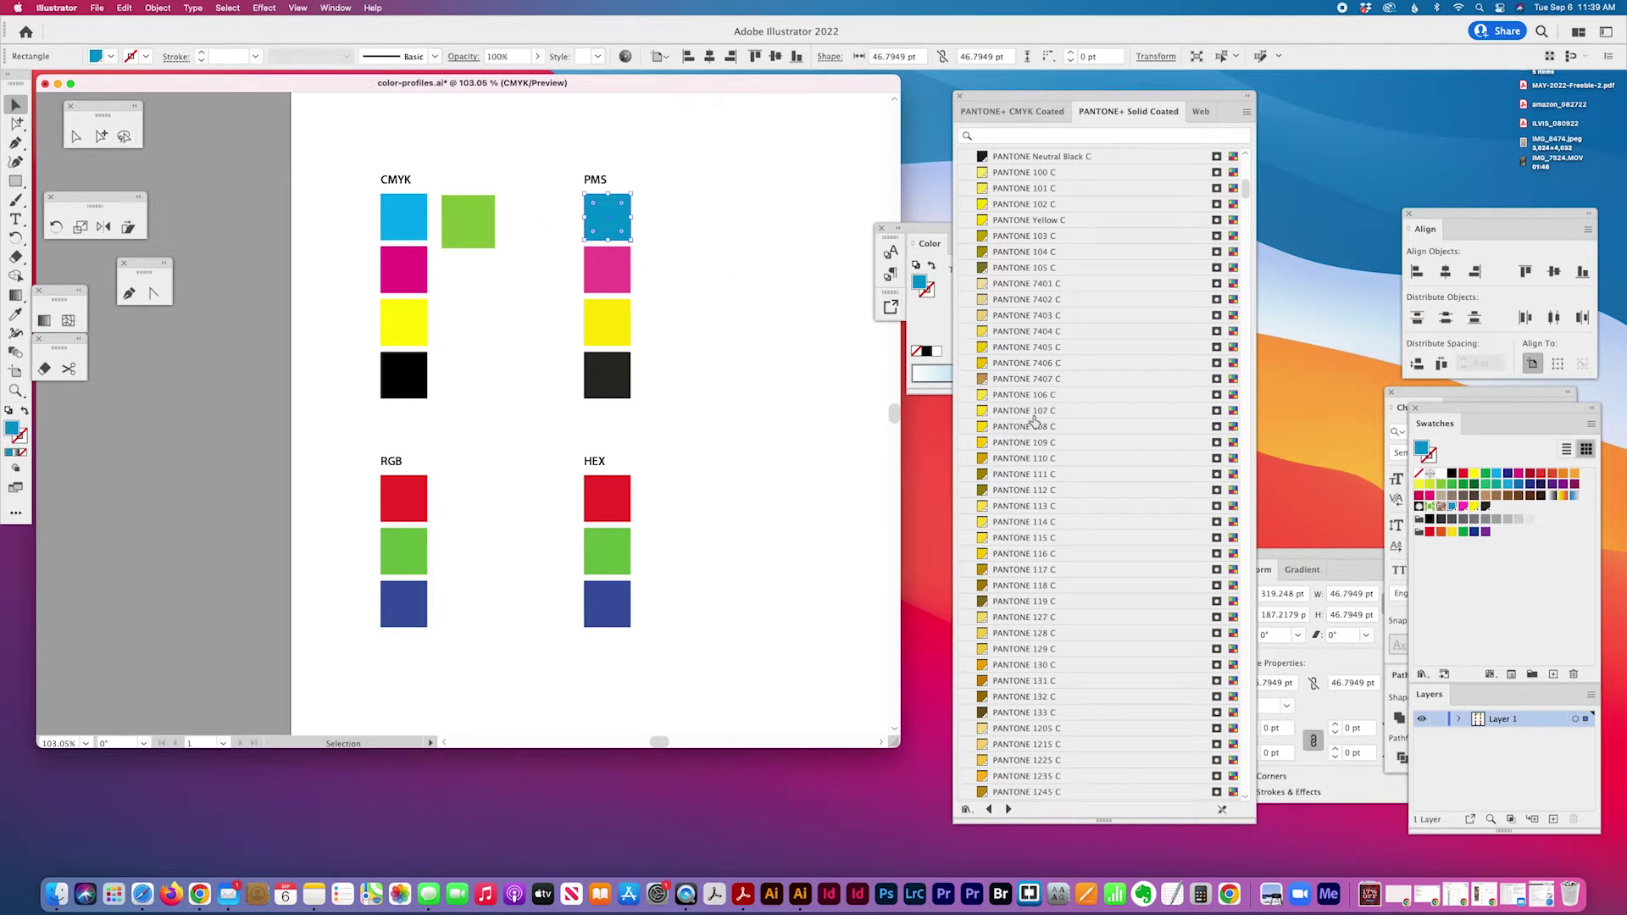
pyautogui.scroll(-15, 1113, 437)
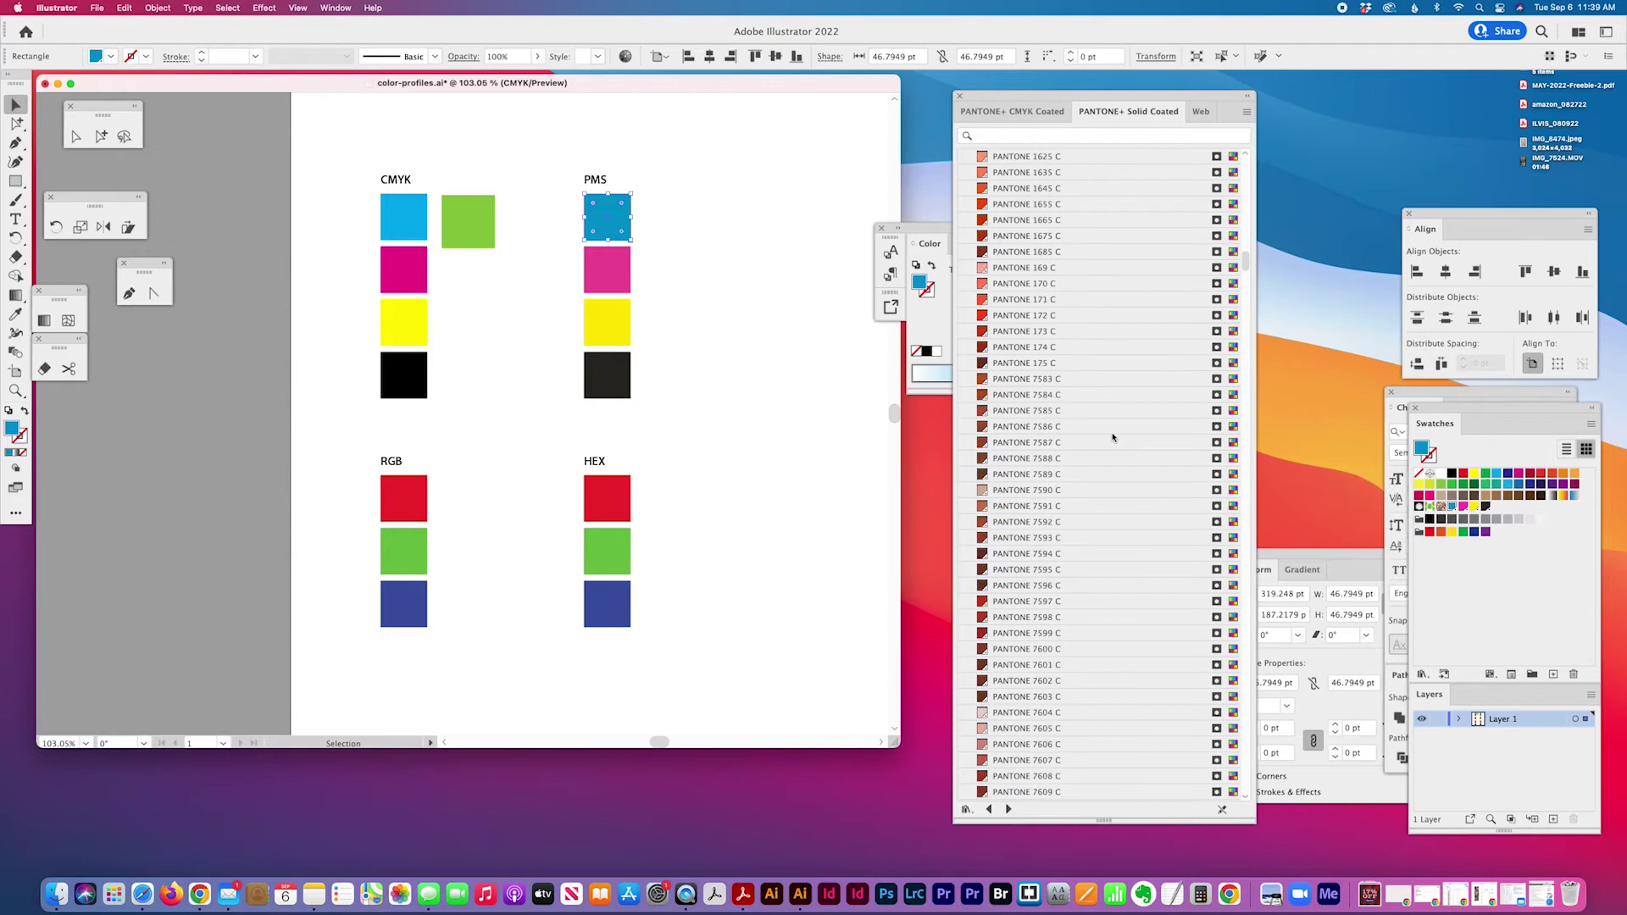
pyautogui.scroll(-10, 1113, 437)
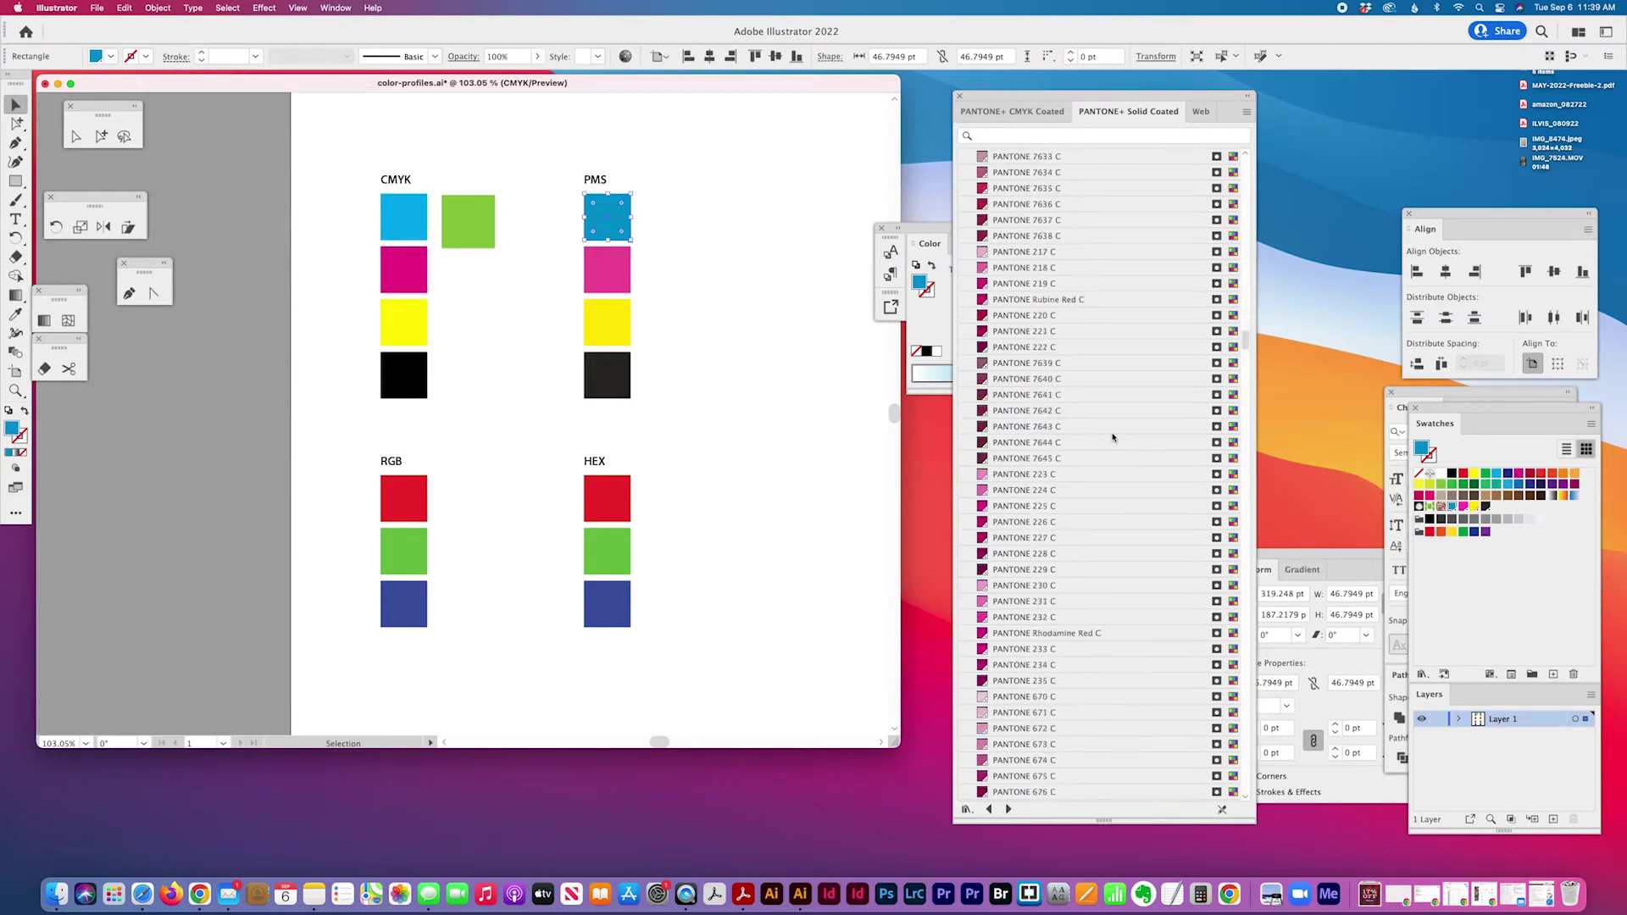
pyautogui.scroll(-5, 1113, 438)
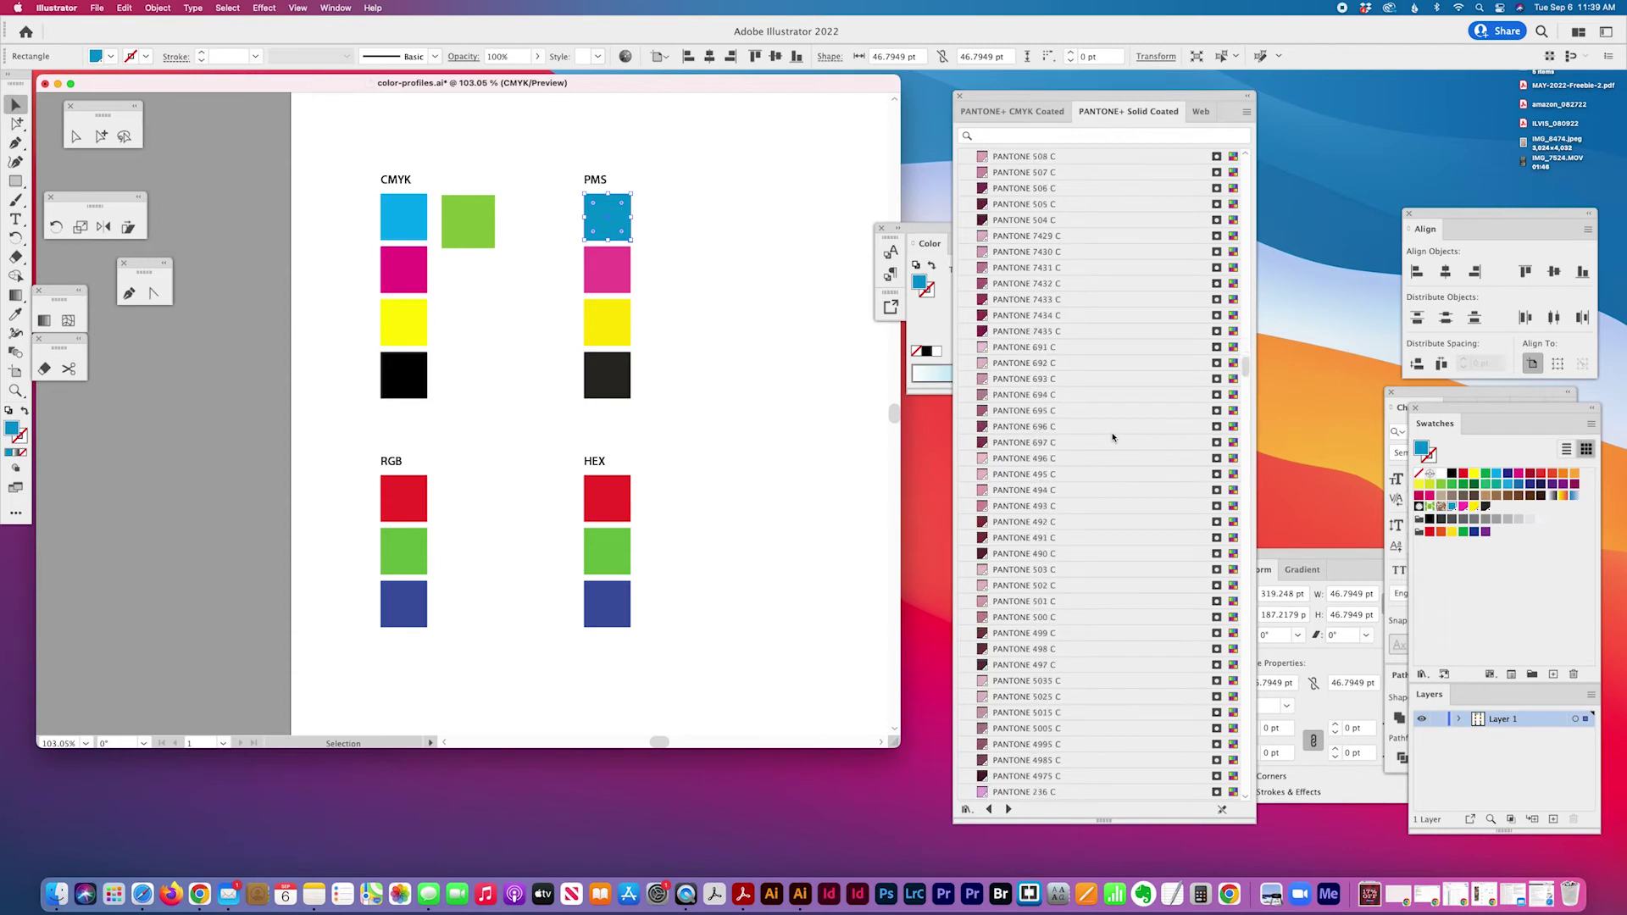
pyautogui.scroll(-5, 1113, 438)
pyautogui.scroll(-8, 1113, 437)
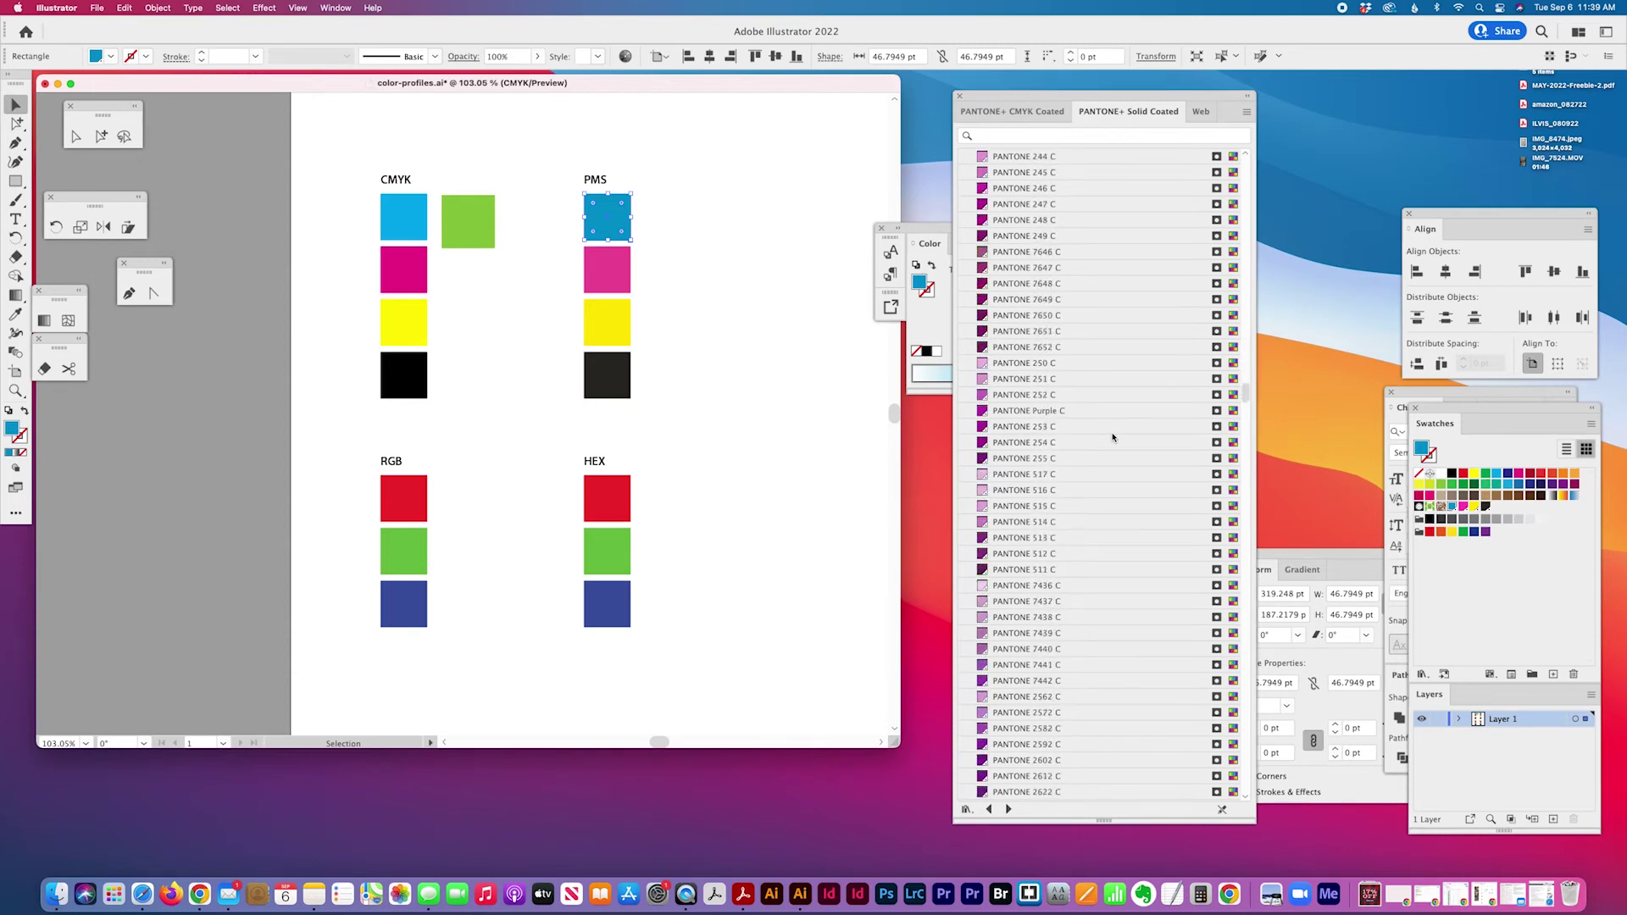
pyautogui.scroll(-15, 1113, 437)
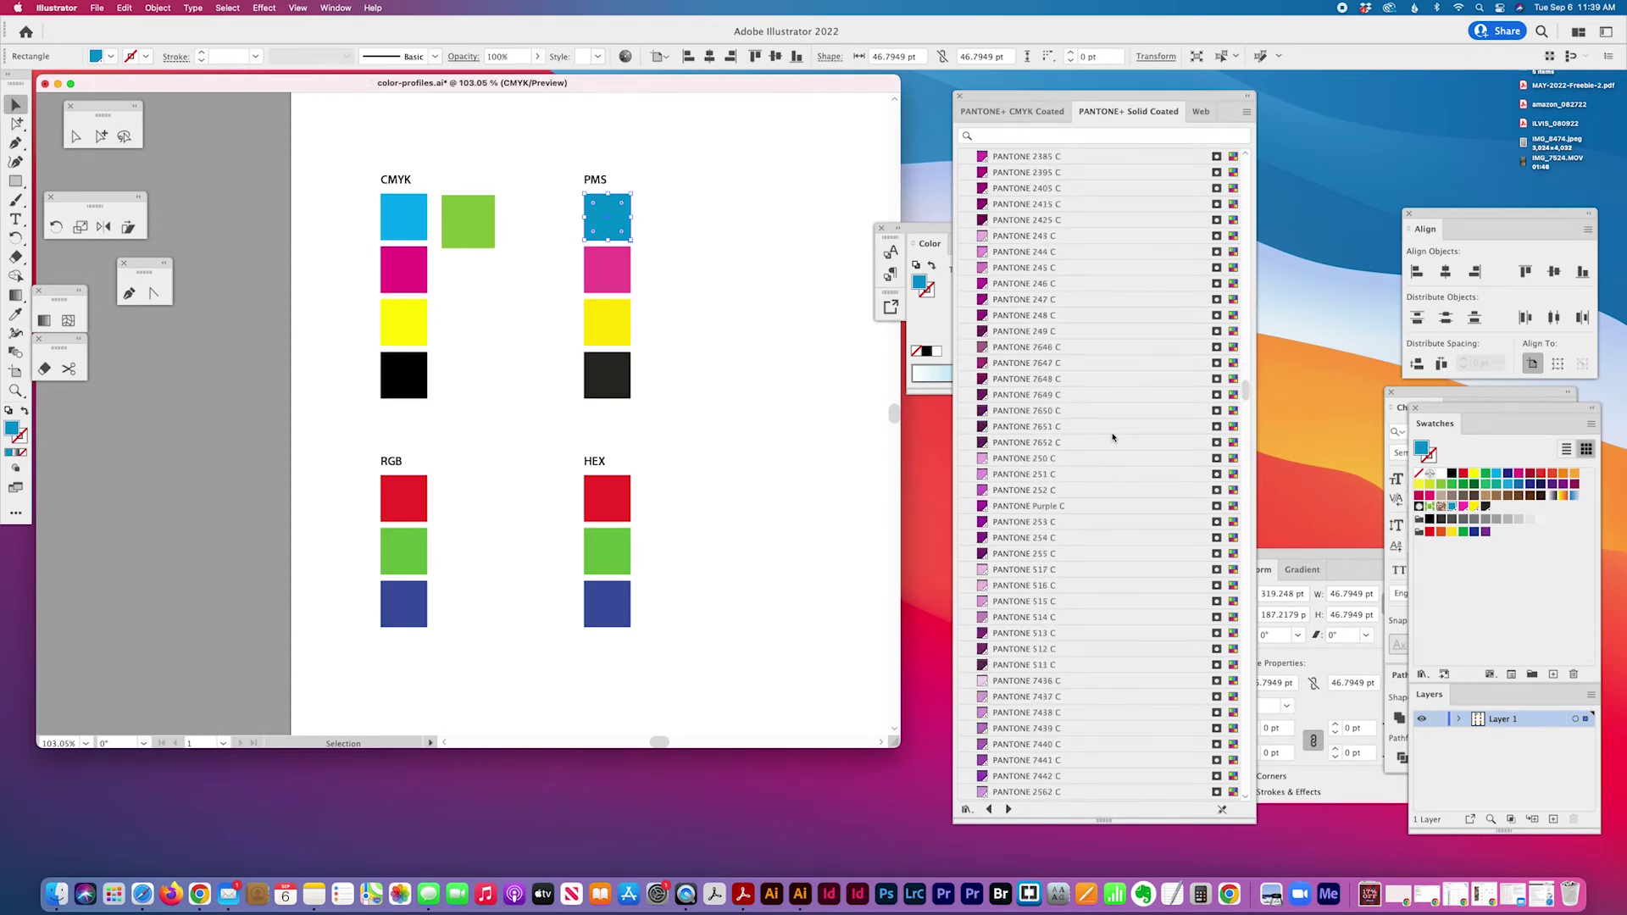
pyautogui.scroll(-10, 1113, 438)
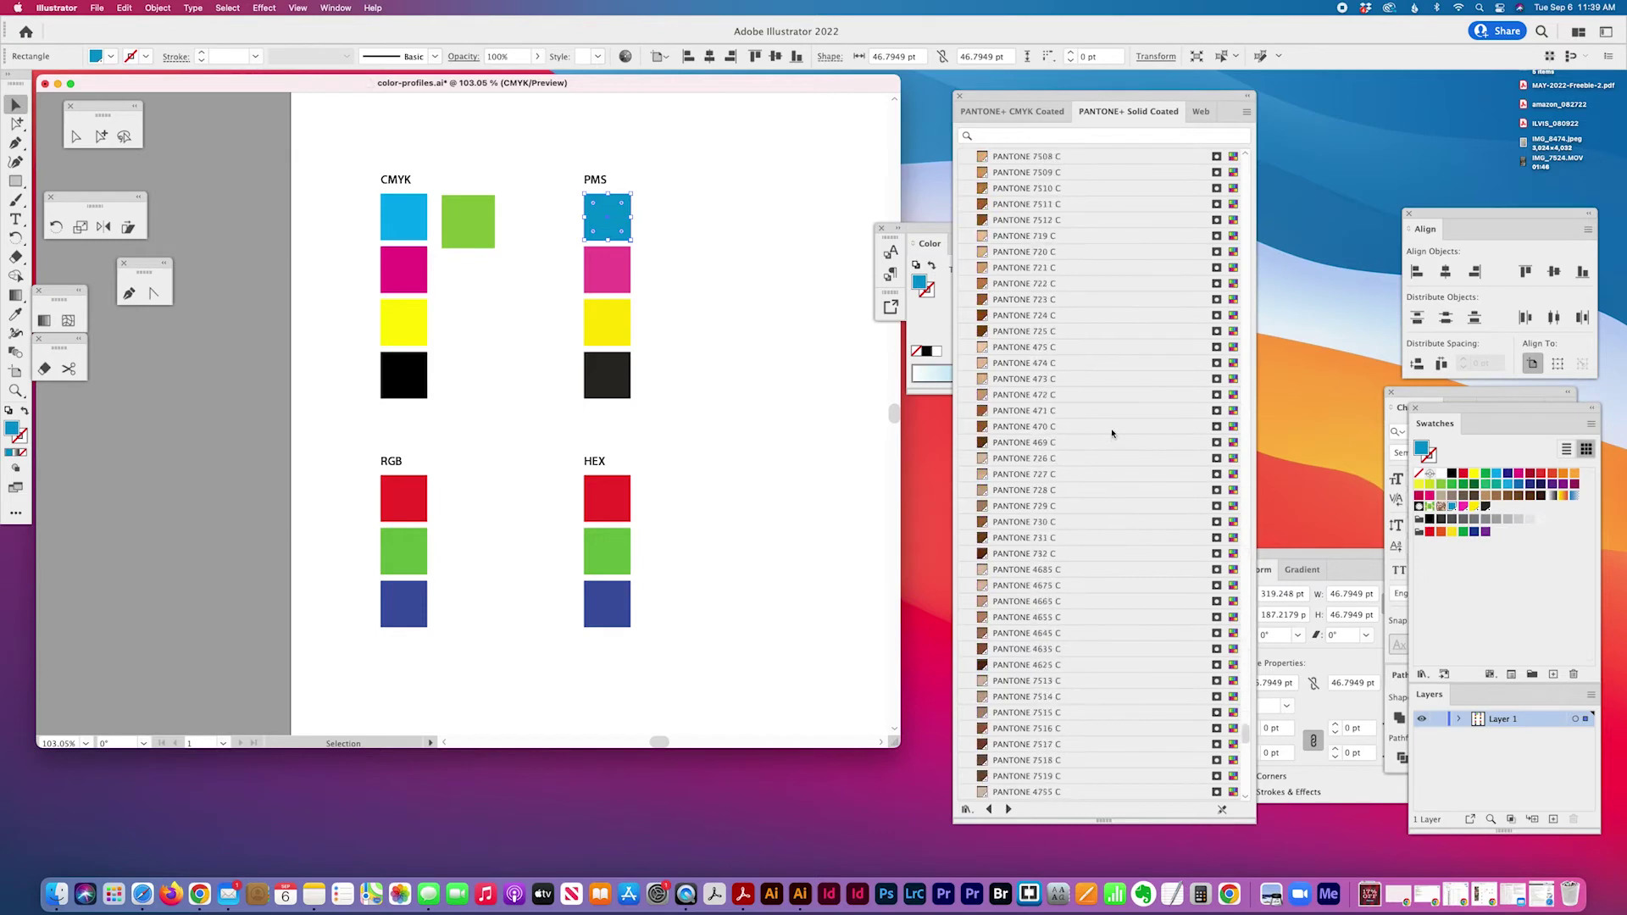
pyautogui.scroll(10, 1113, 434)
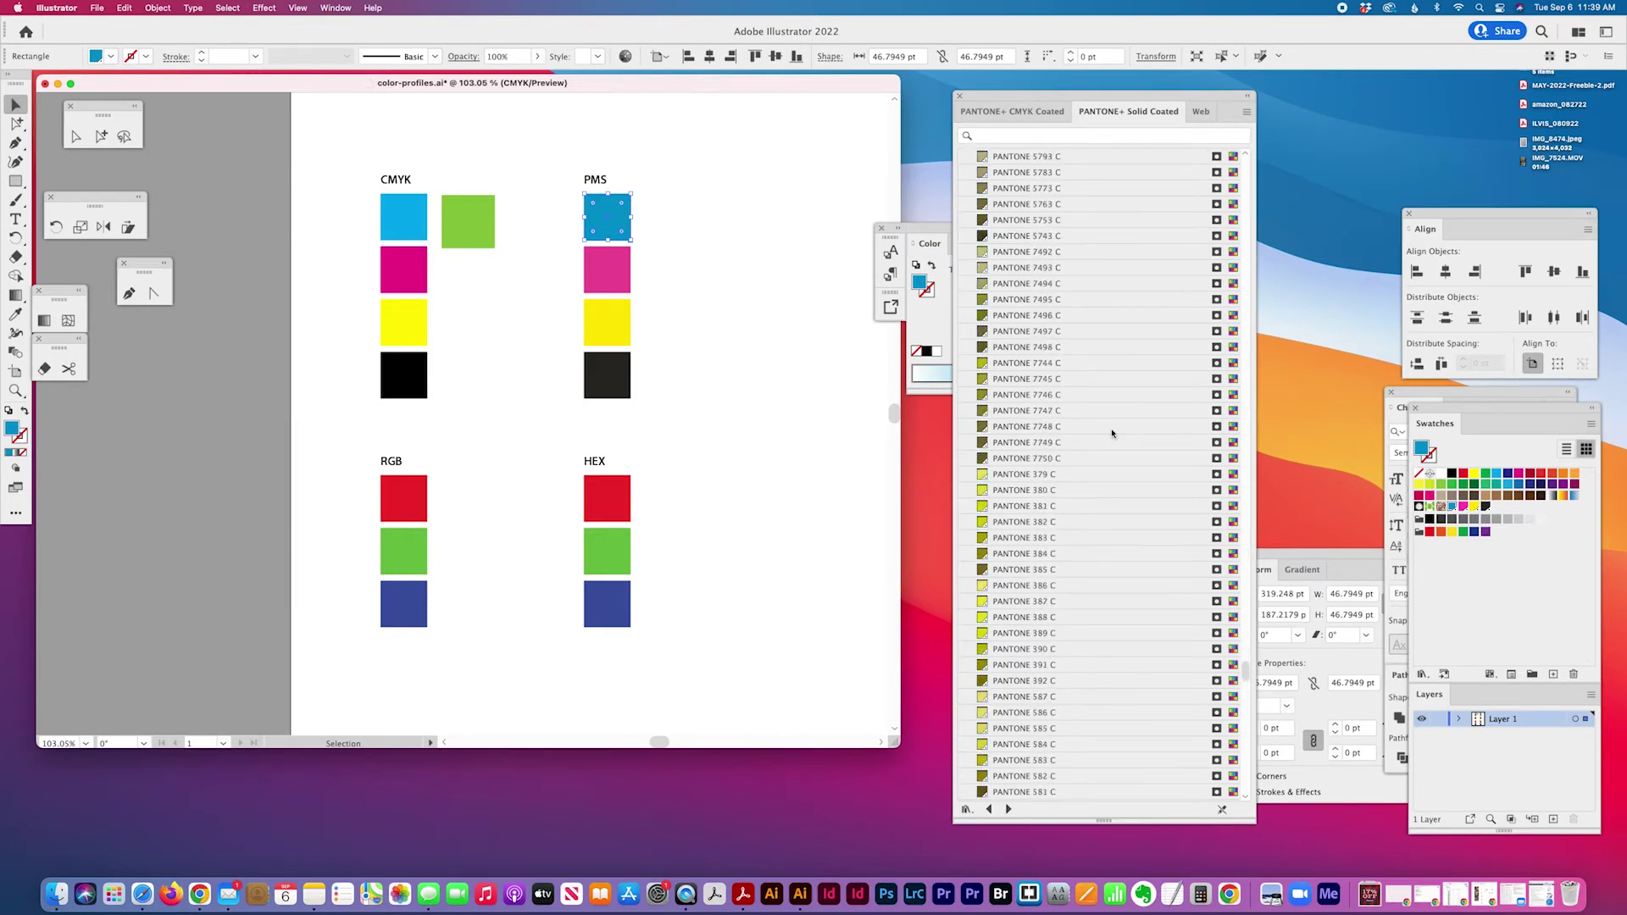
pyautogui.scroll(5, 1113, 434)
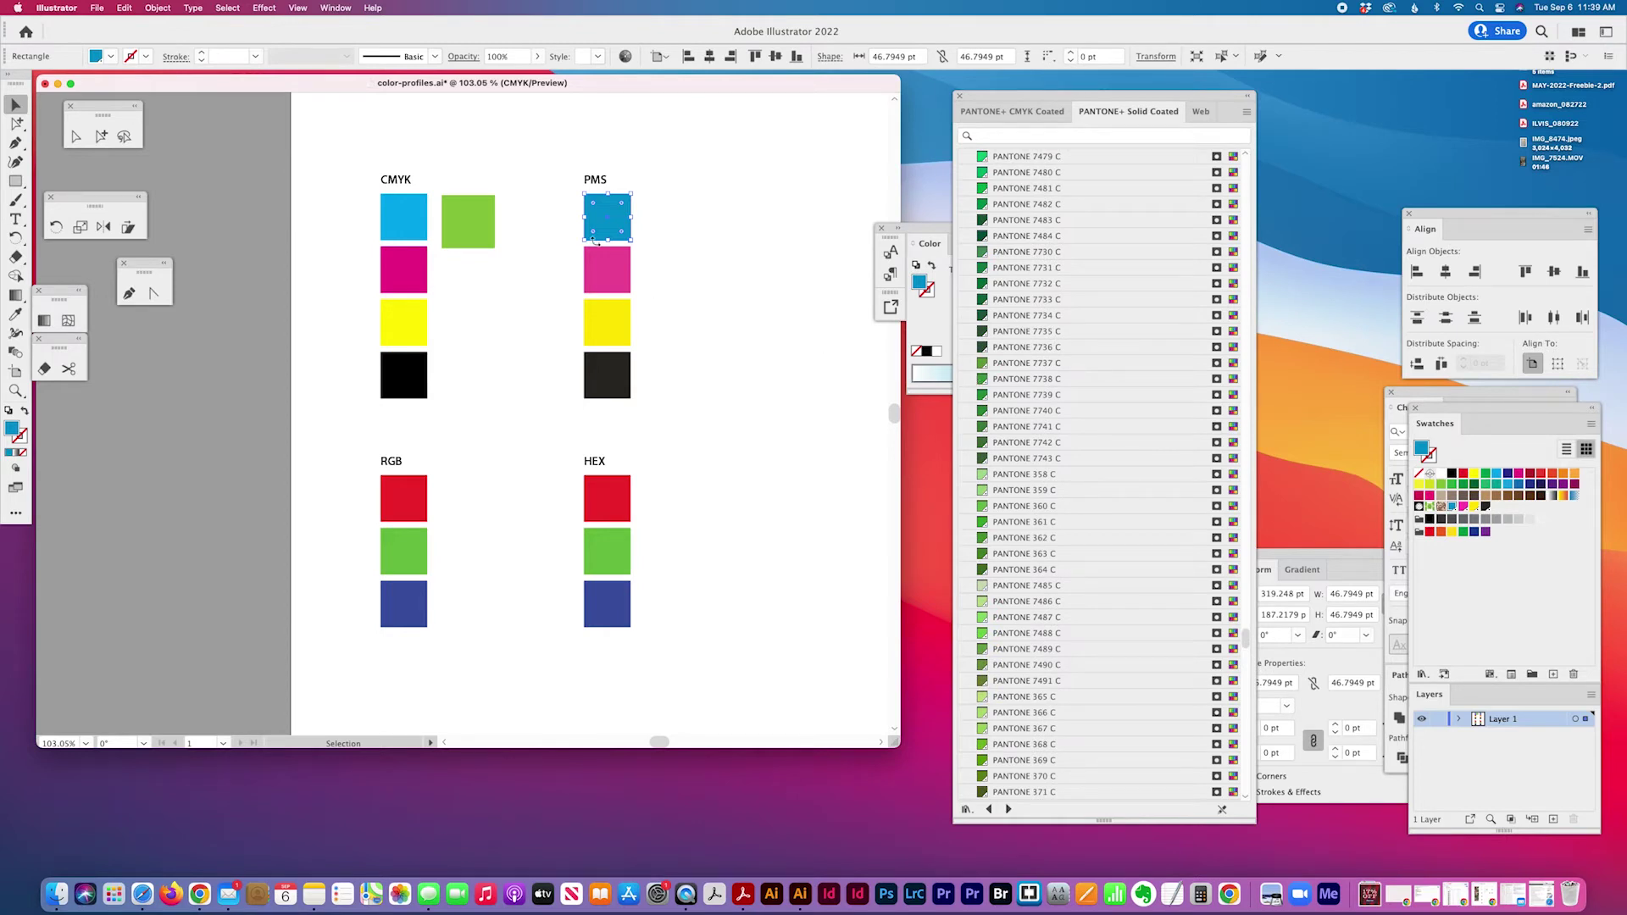
pyautogui.moveTo(624, 225); pyautogui.dragTo(687, 220)
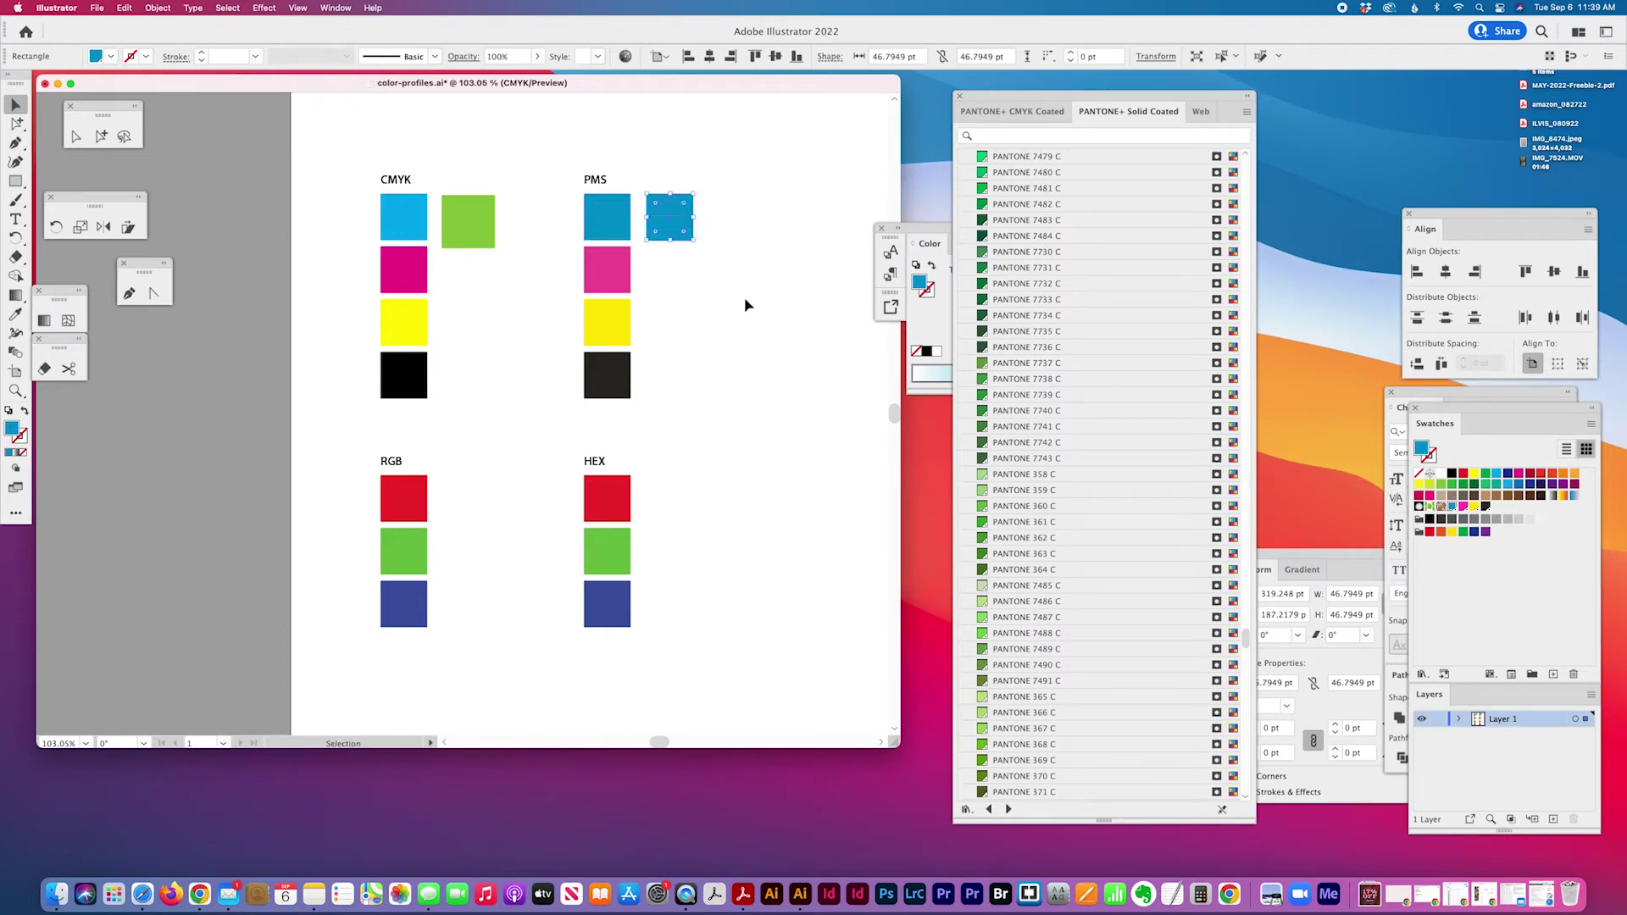
# Fill the duplicated PMS square with PANTONE 360 C green and deselect it.
pyautogui.click(983, 382)
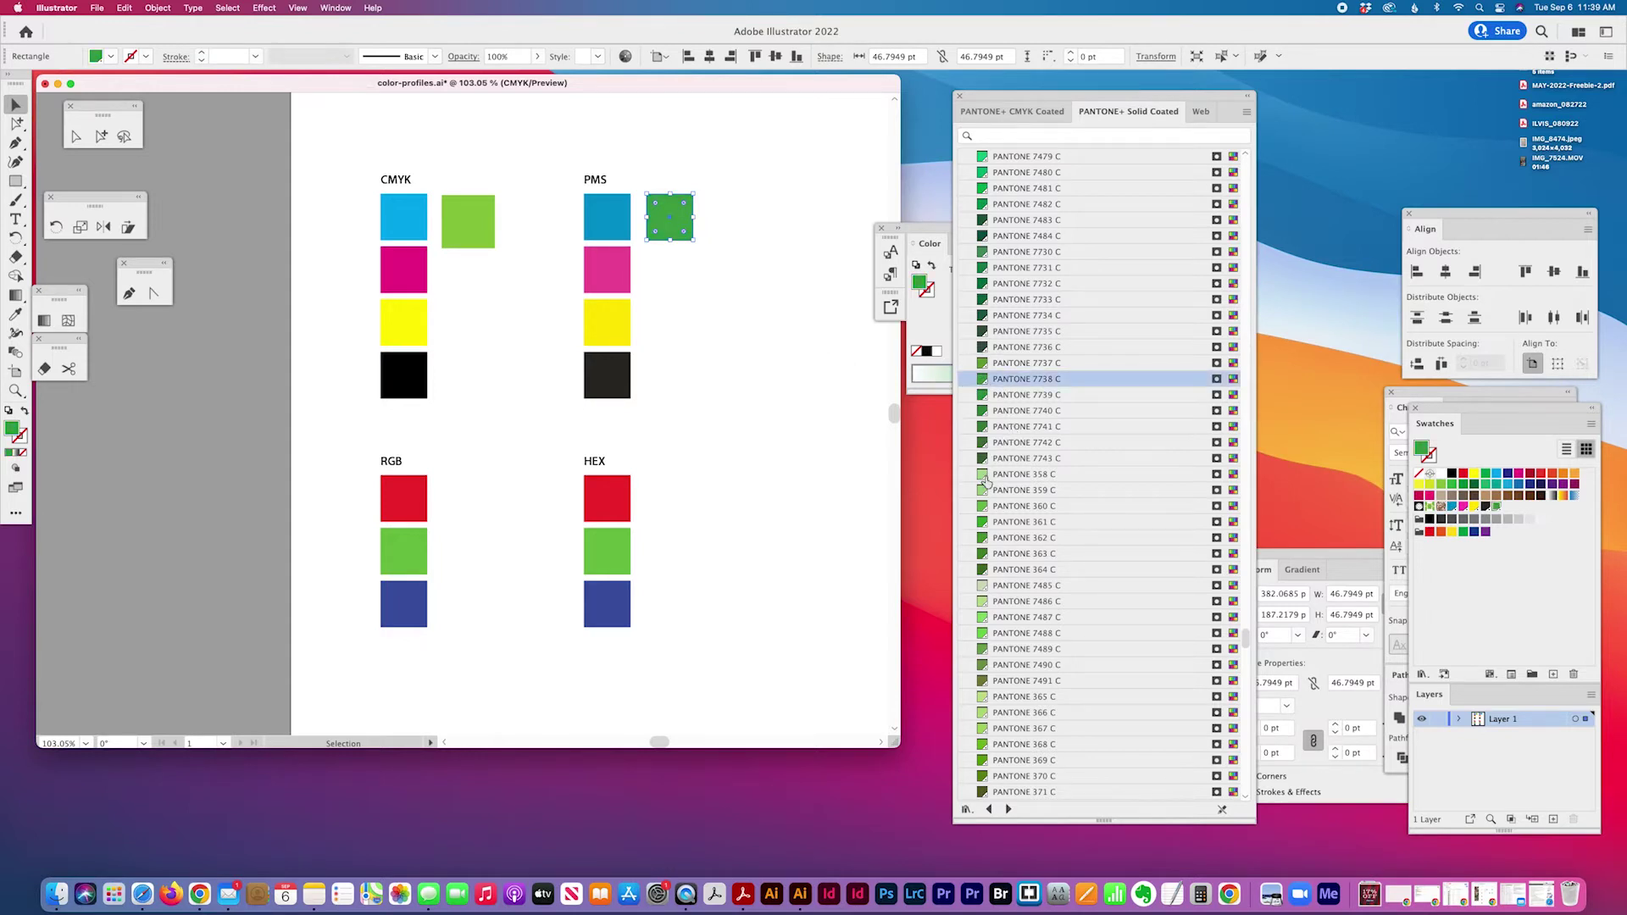
pyautogui.click(983, 508)
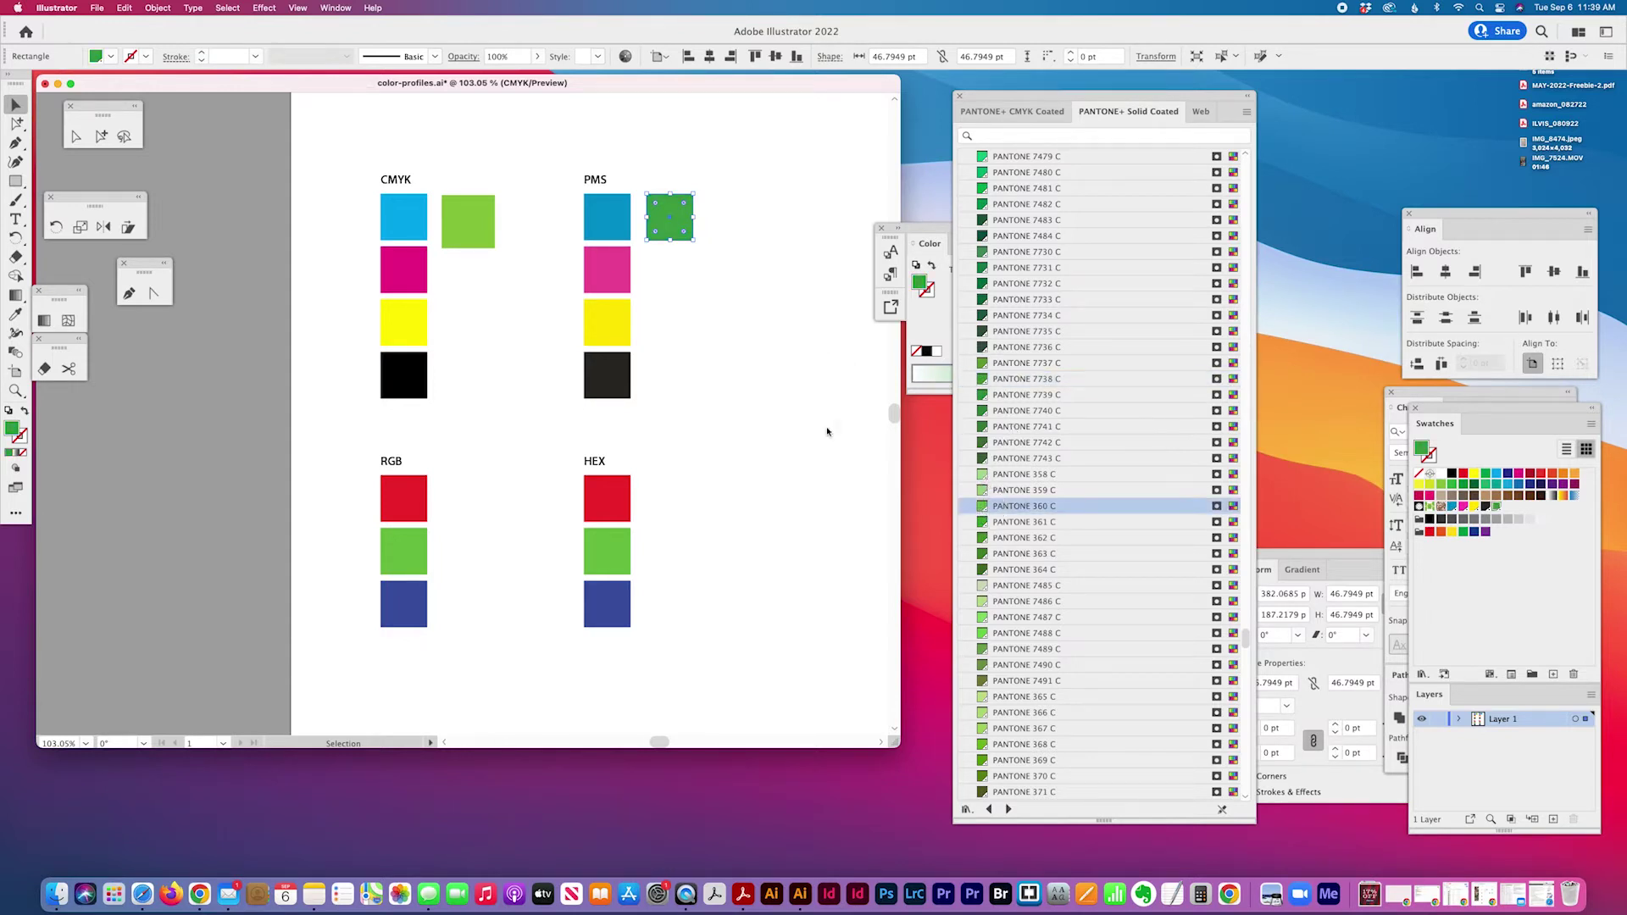
pyautogui.click(733, 290)
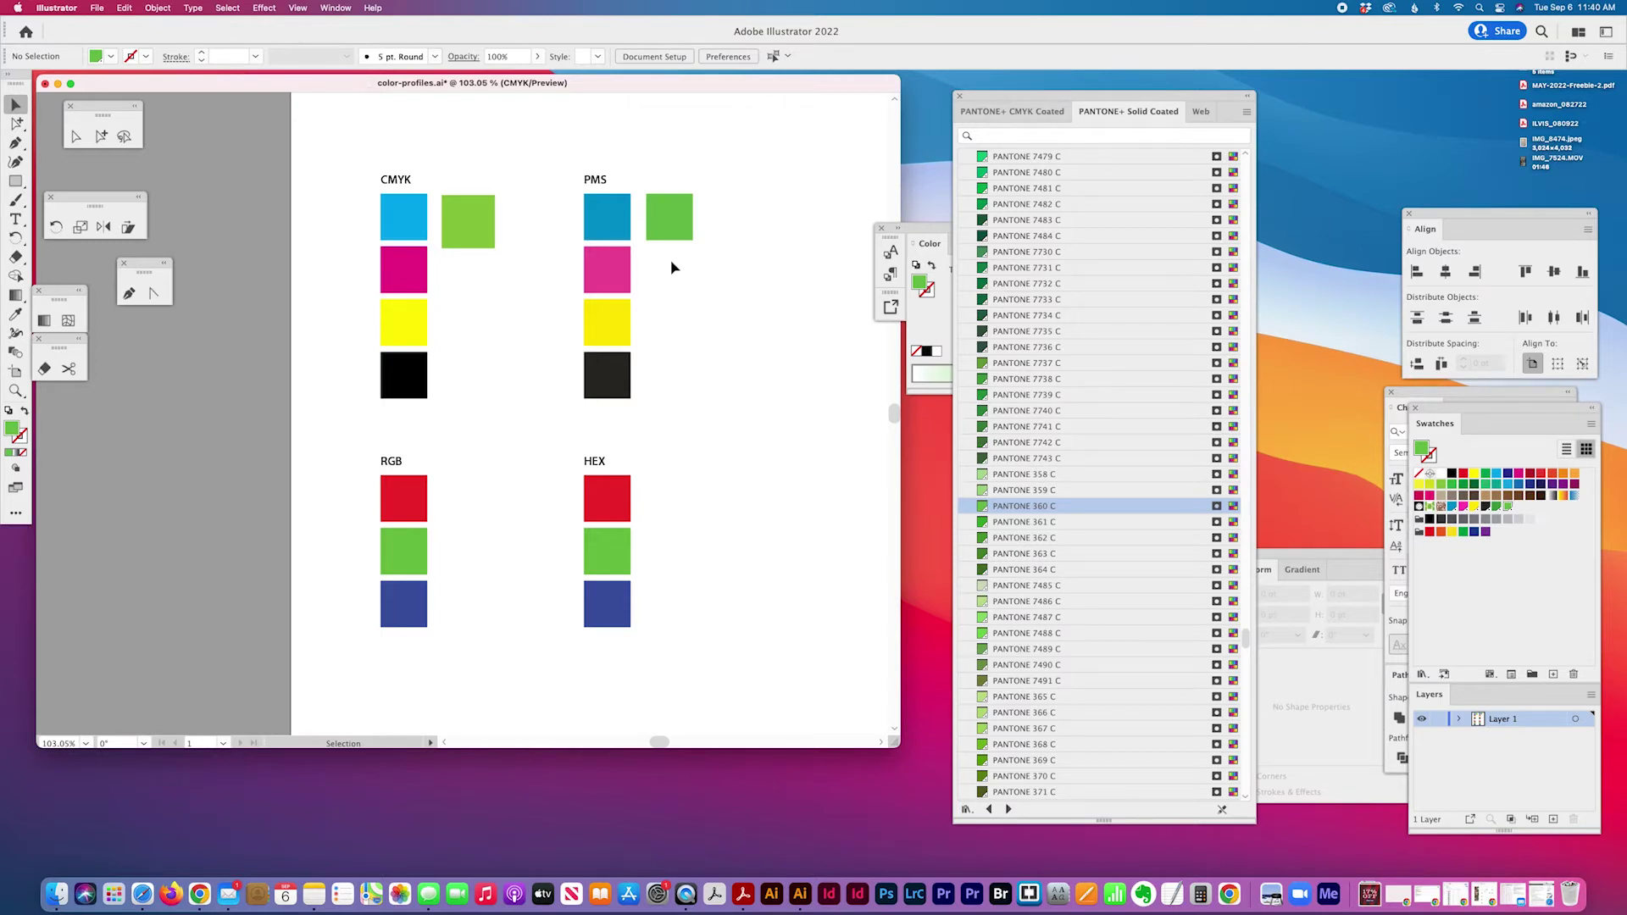
pyautogui.scroll(-3, 608, 432)
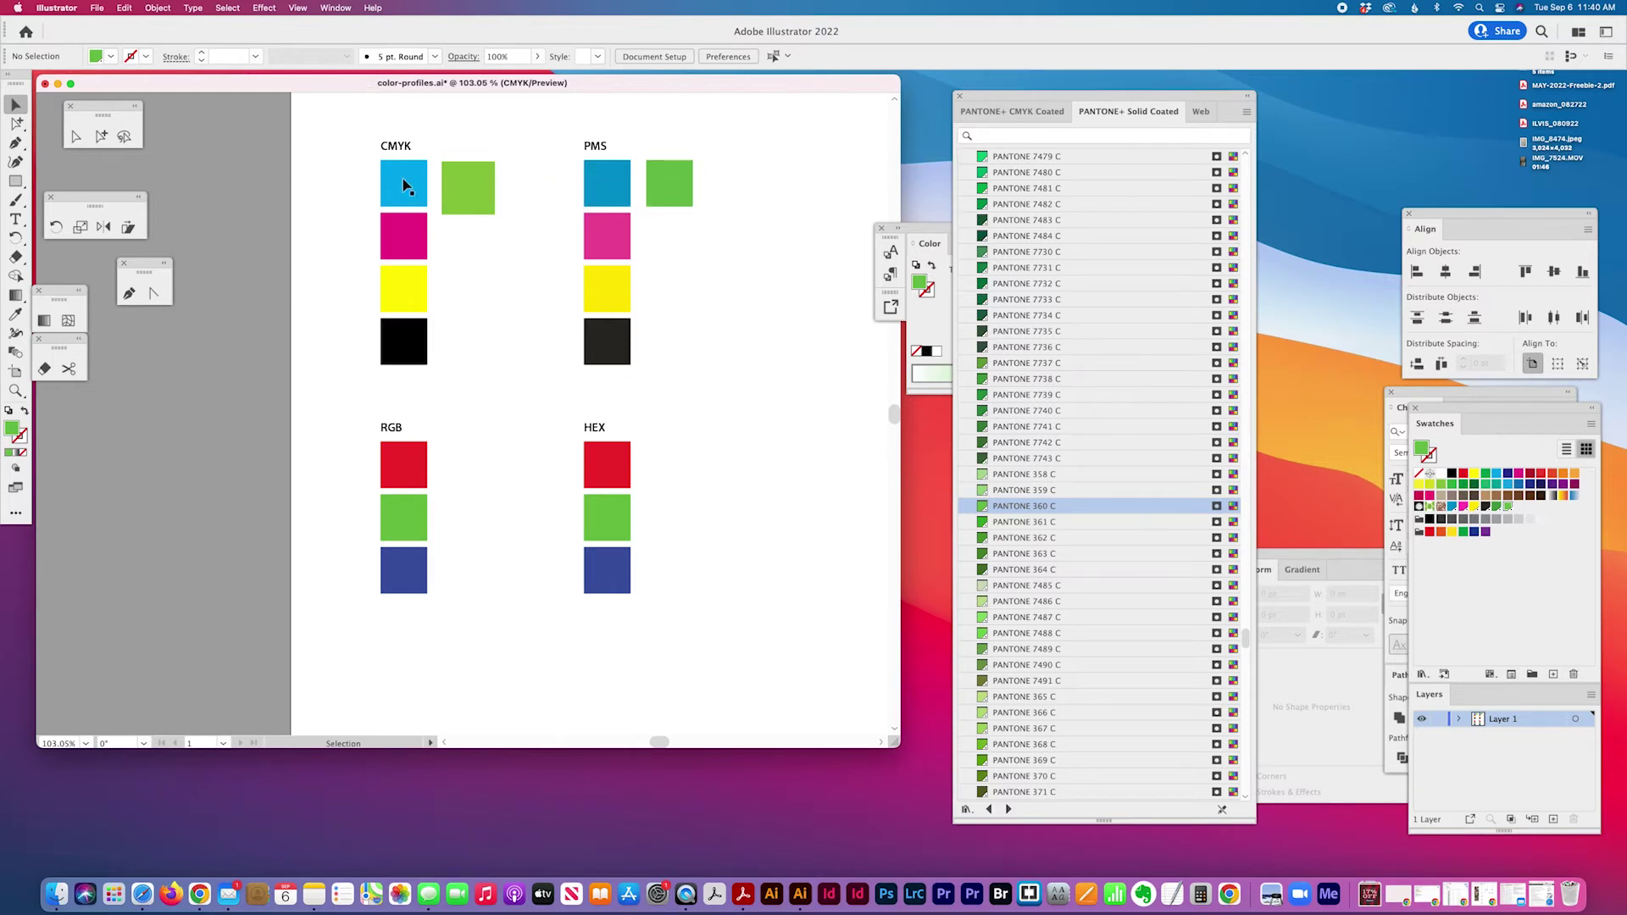
# Delete the old green square beside the CMYK cyan swatch.
pyautogui.click(101, 136)
pyautogui.click(456, 202)
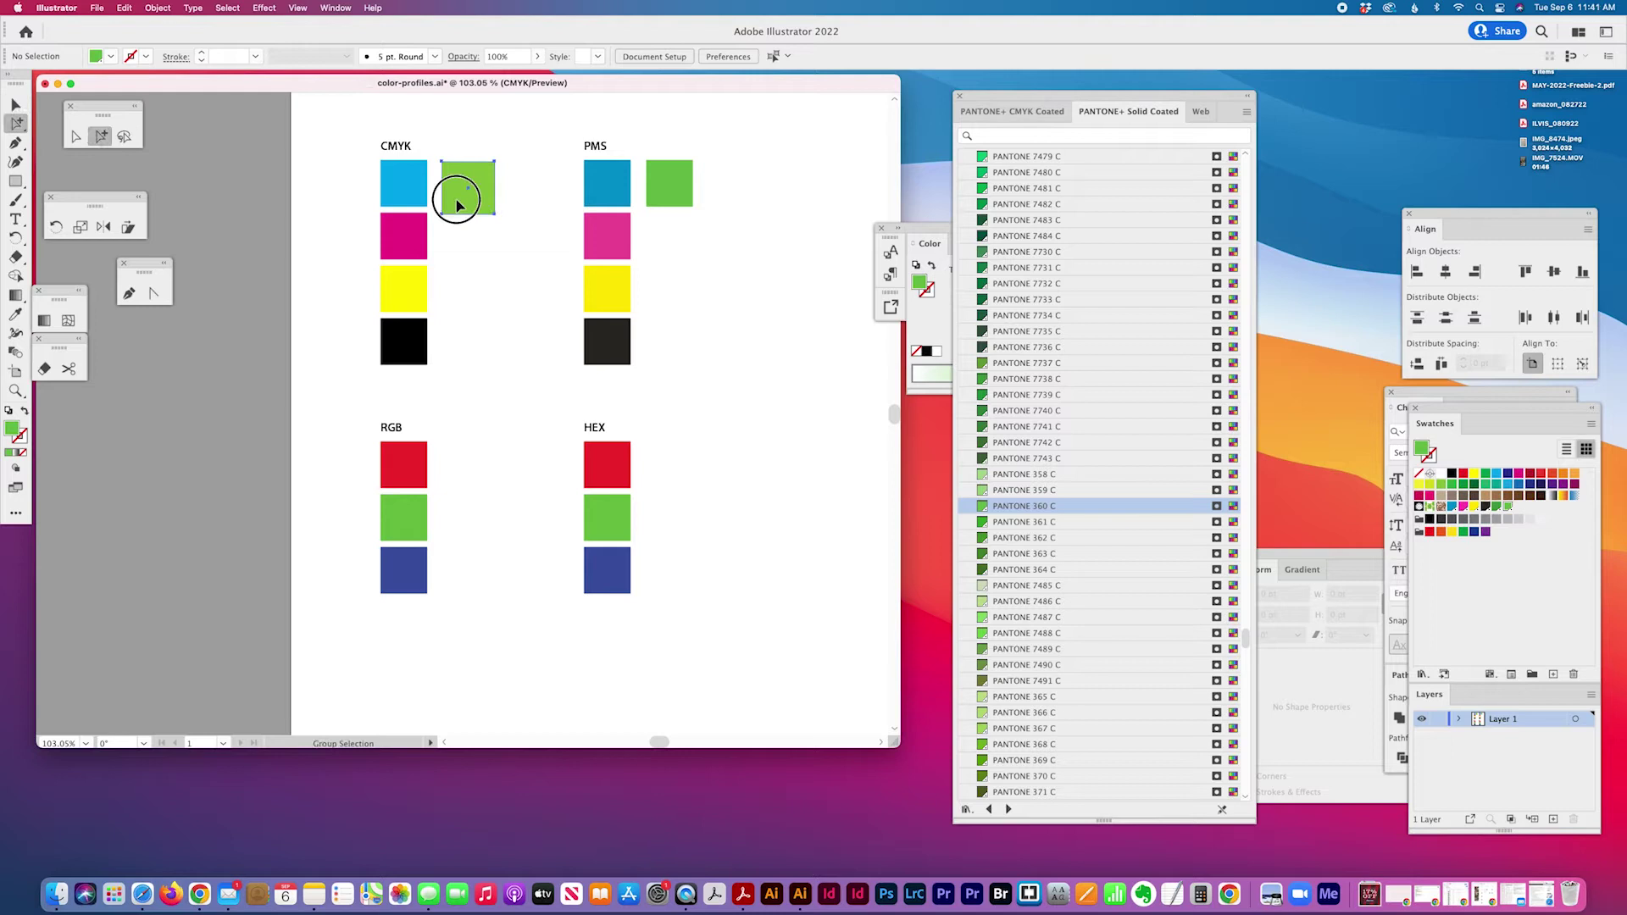
pyautogui.press('Delete')
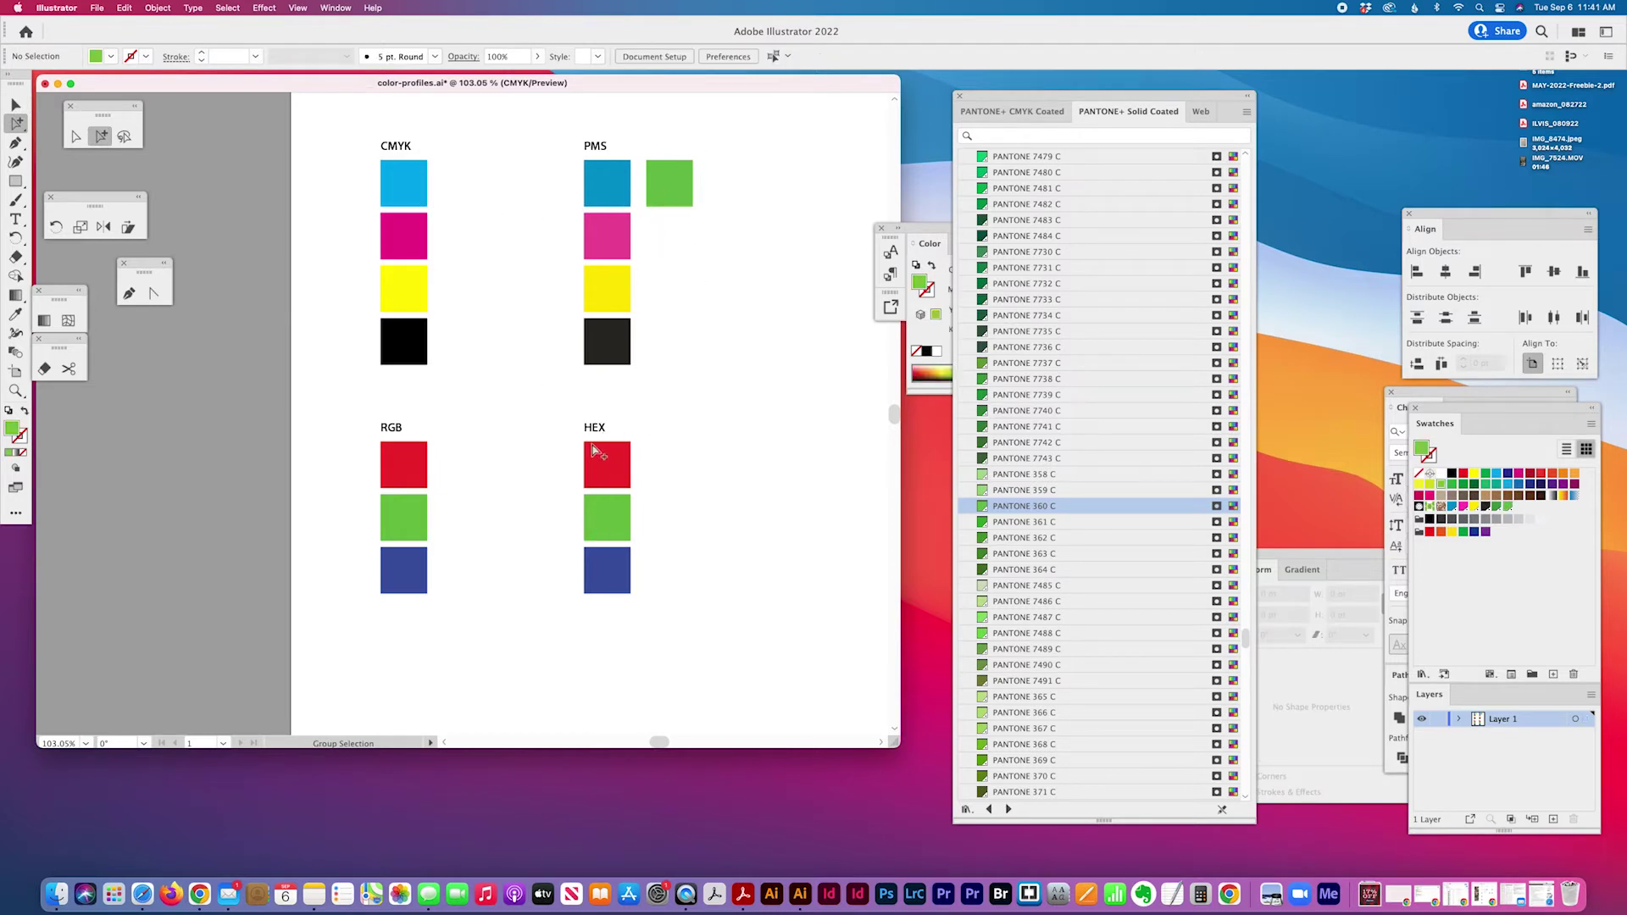
# Copy the PMS green beside CMYK cyan and convert it to process CMYK (C 61.46, Y 95.58).
pyautogui.moveTo(668, 183); pyautogui.dragTo(472, 186)
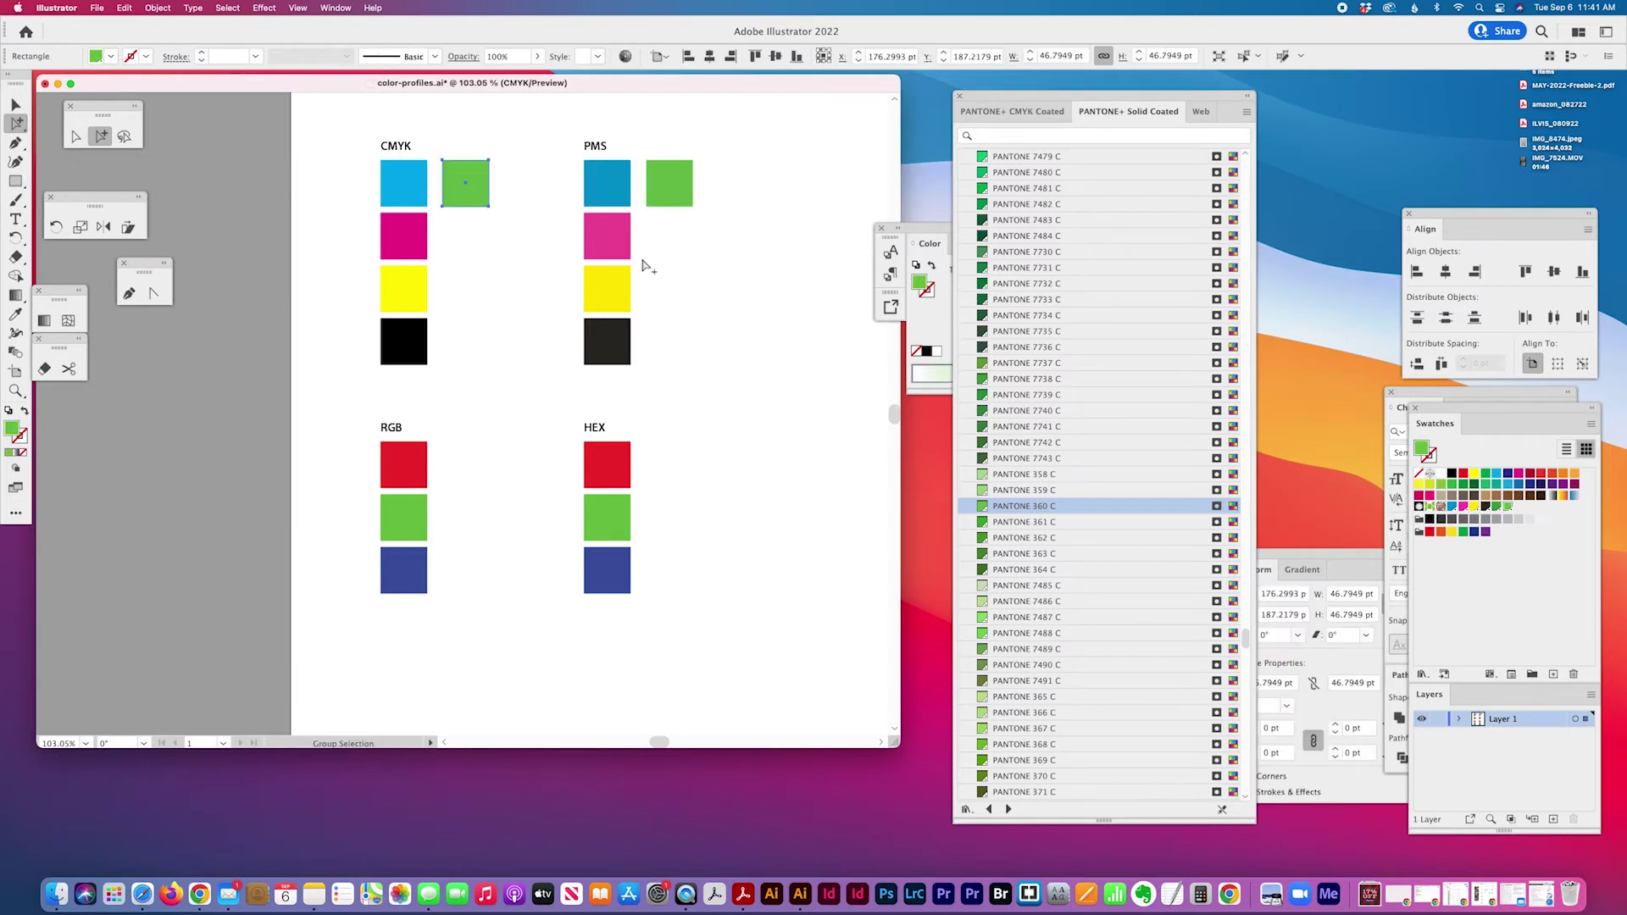
pyautogui.moveTo(942, 230); pyautogui.dragTo(826, 220)
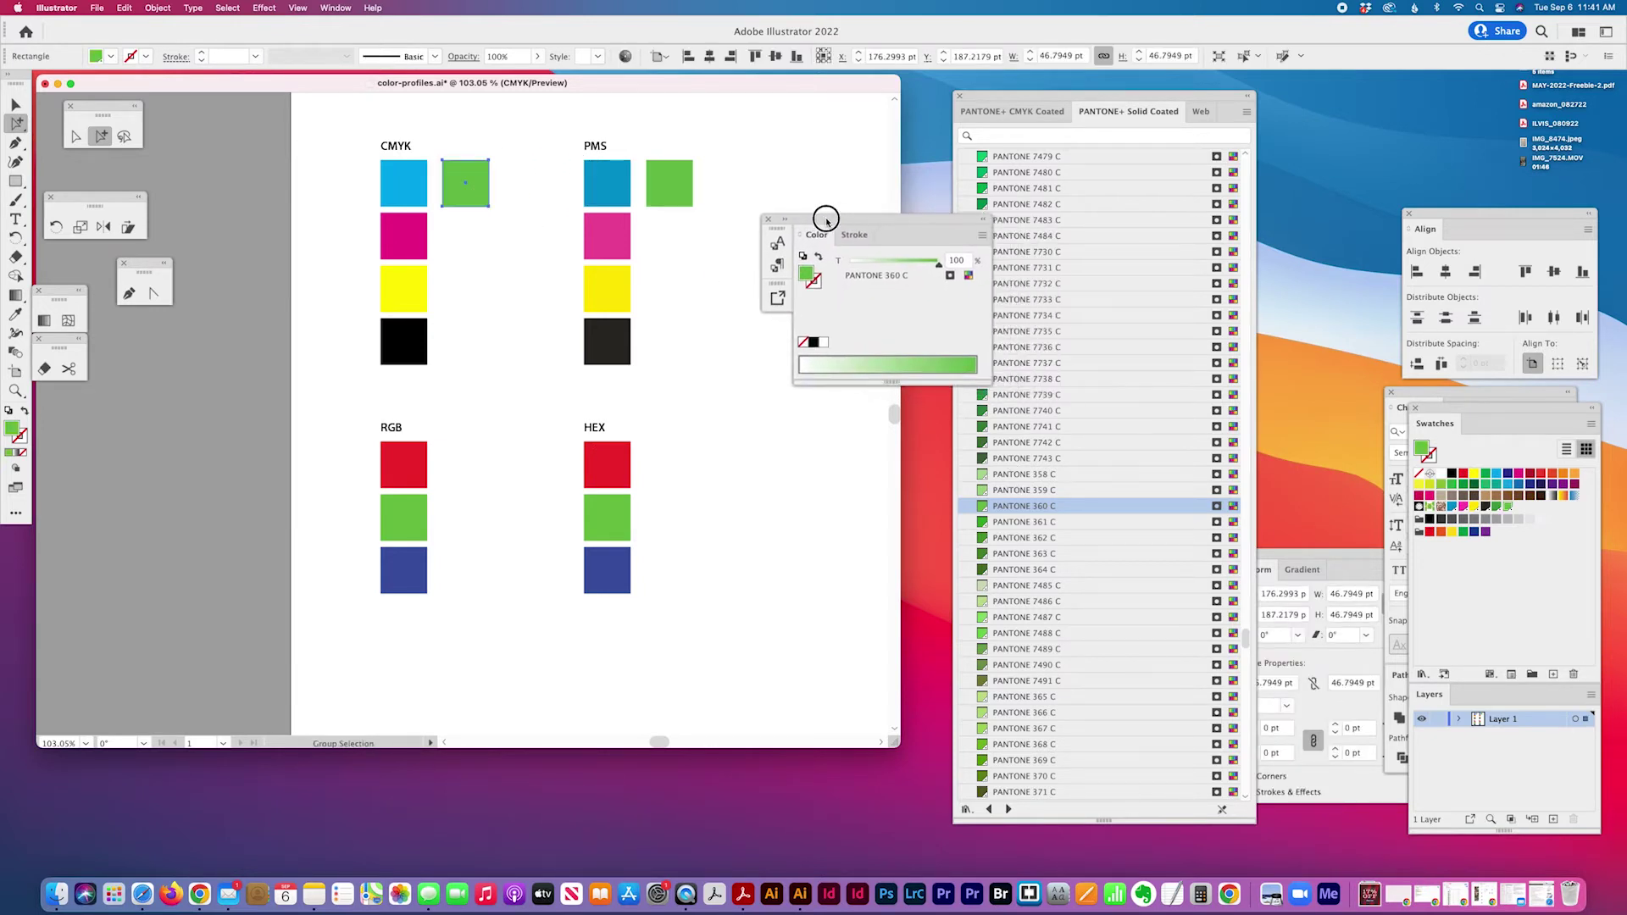
pyautogui.click(968, 275)
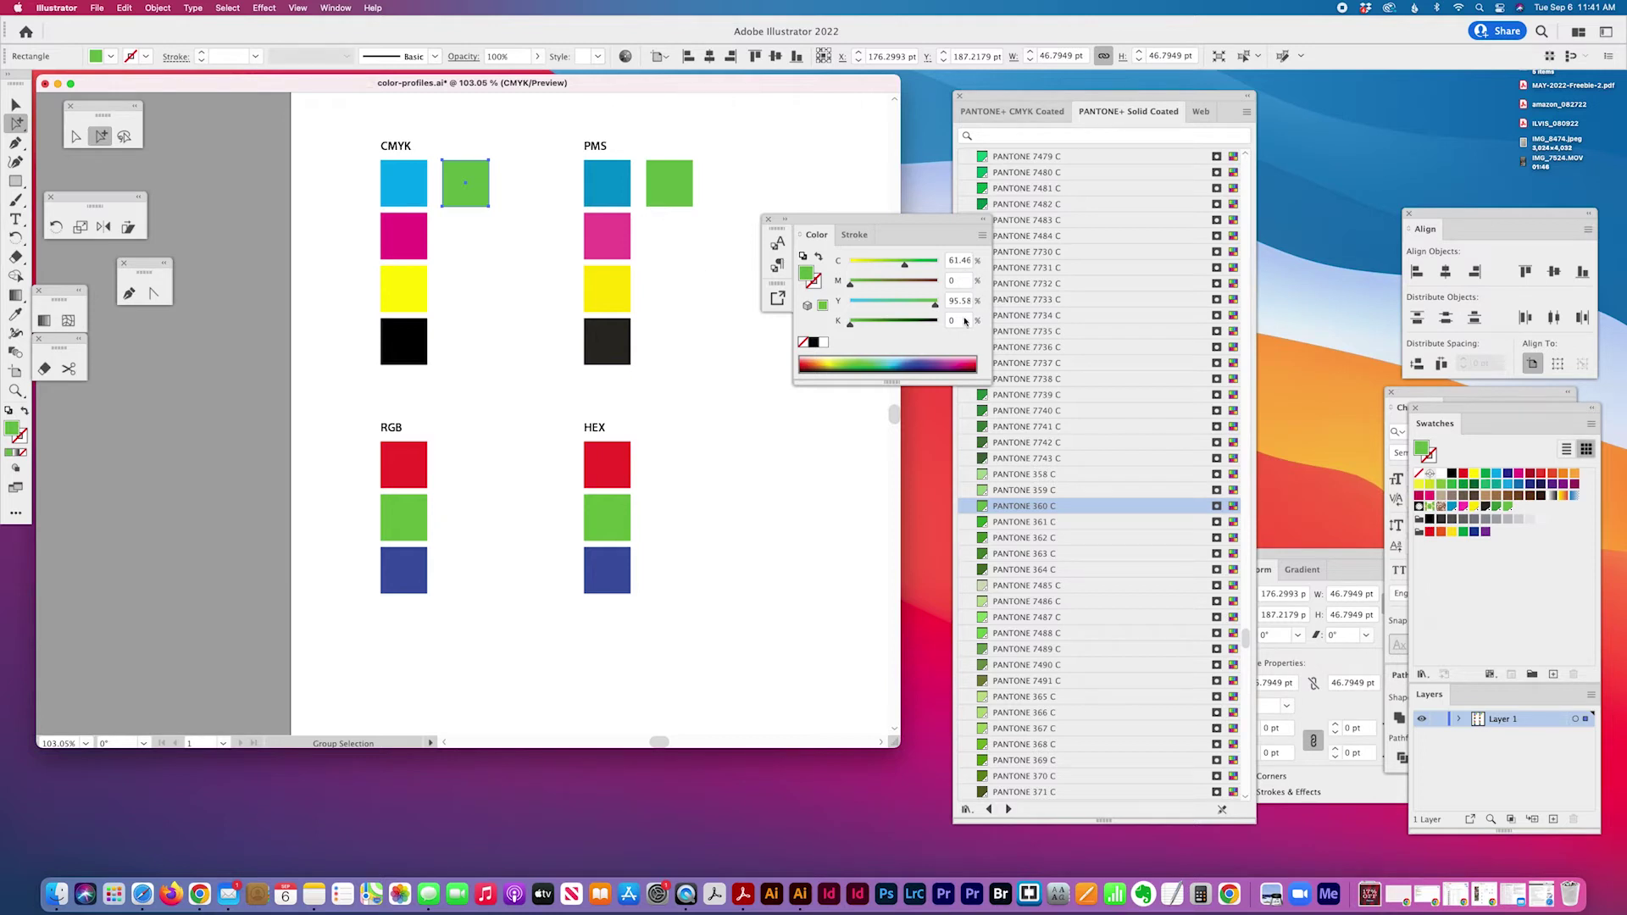
pyautogui.click(751, 512)
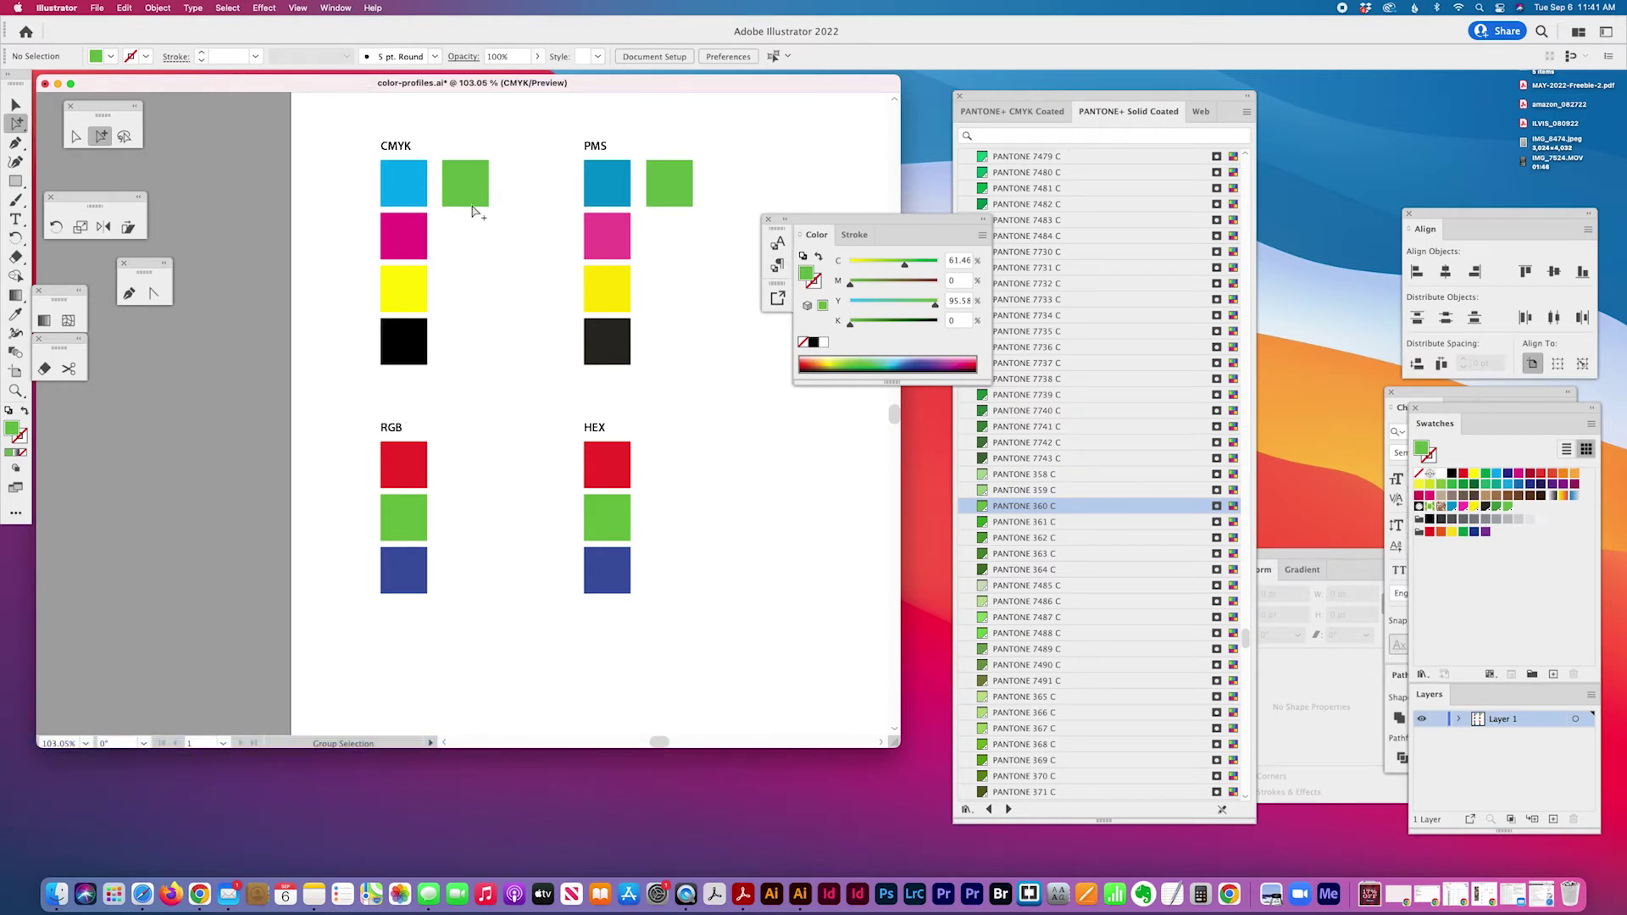
# Copy the green square beside the RGB red swatch and show its colour as RGB 106, 191, 75.
pyautogui.moveTo(458, 209); pyautogui.dragTo(458, 467)
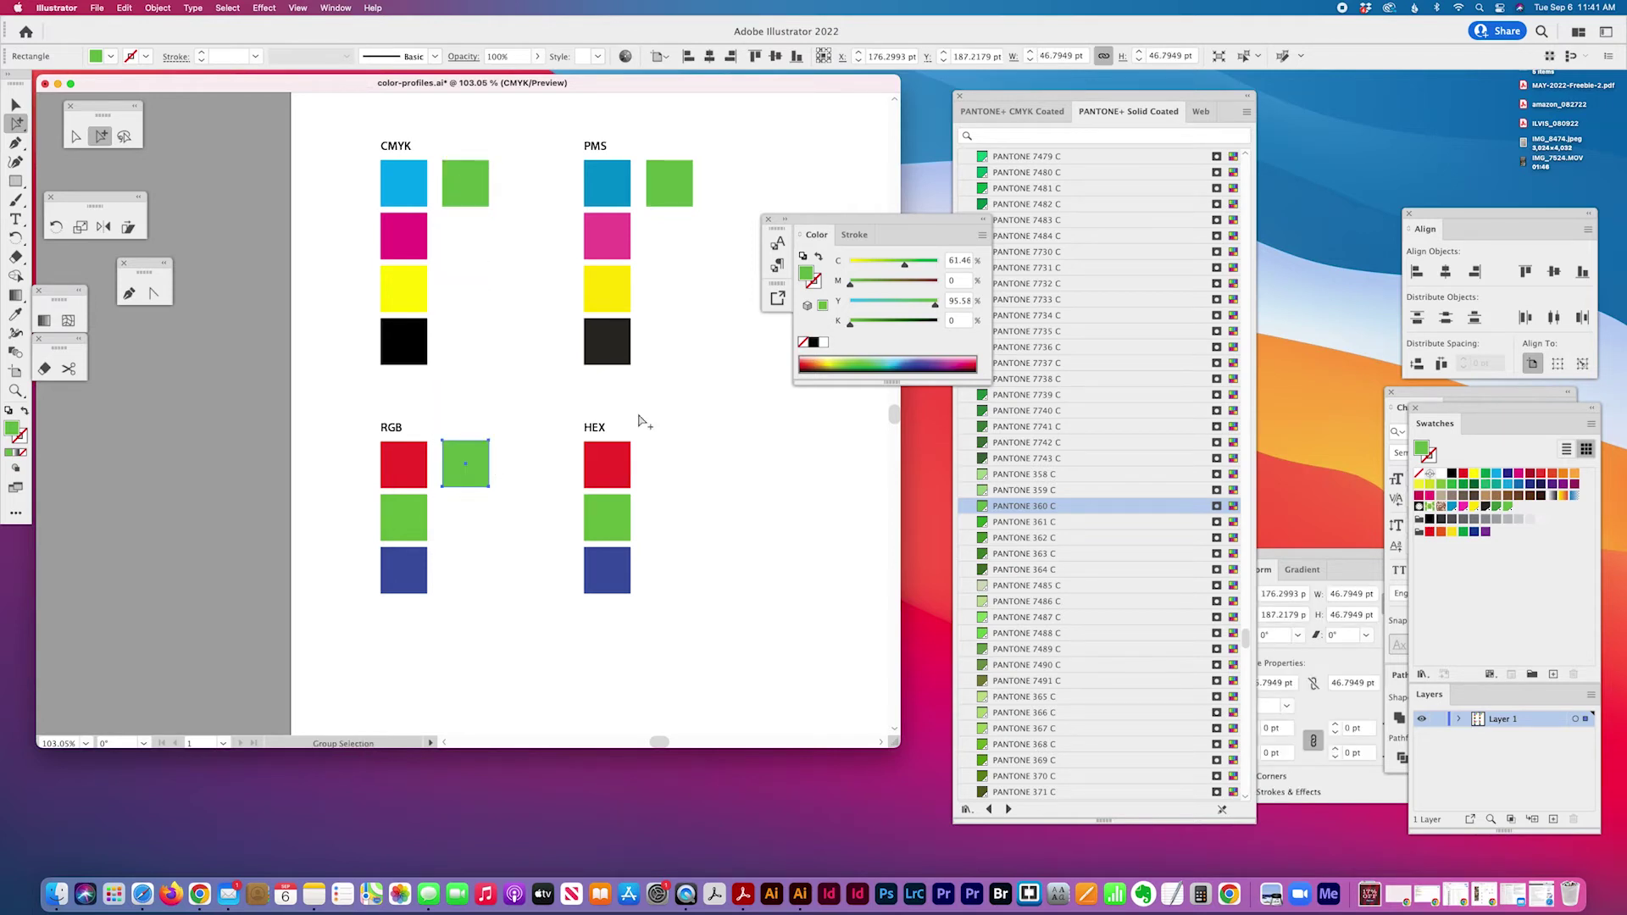
pyautogui.click(983, 234)
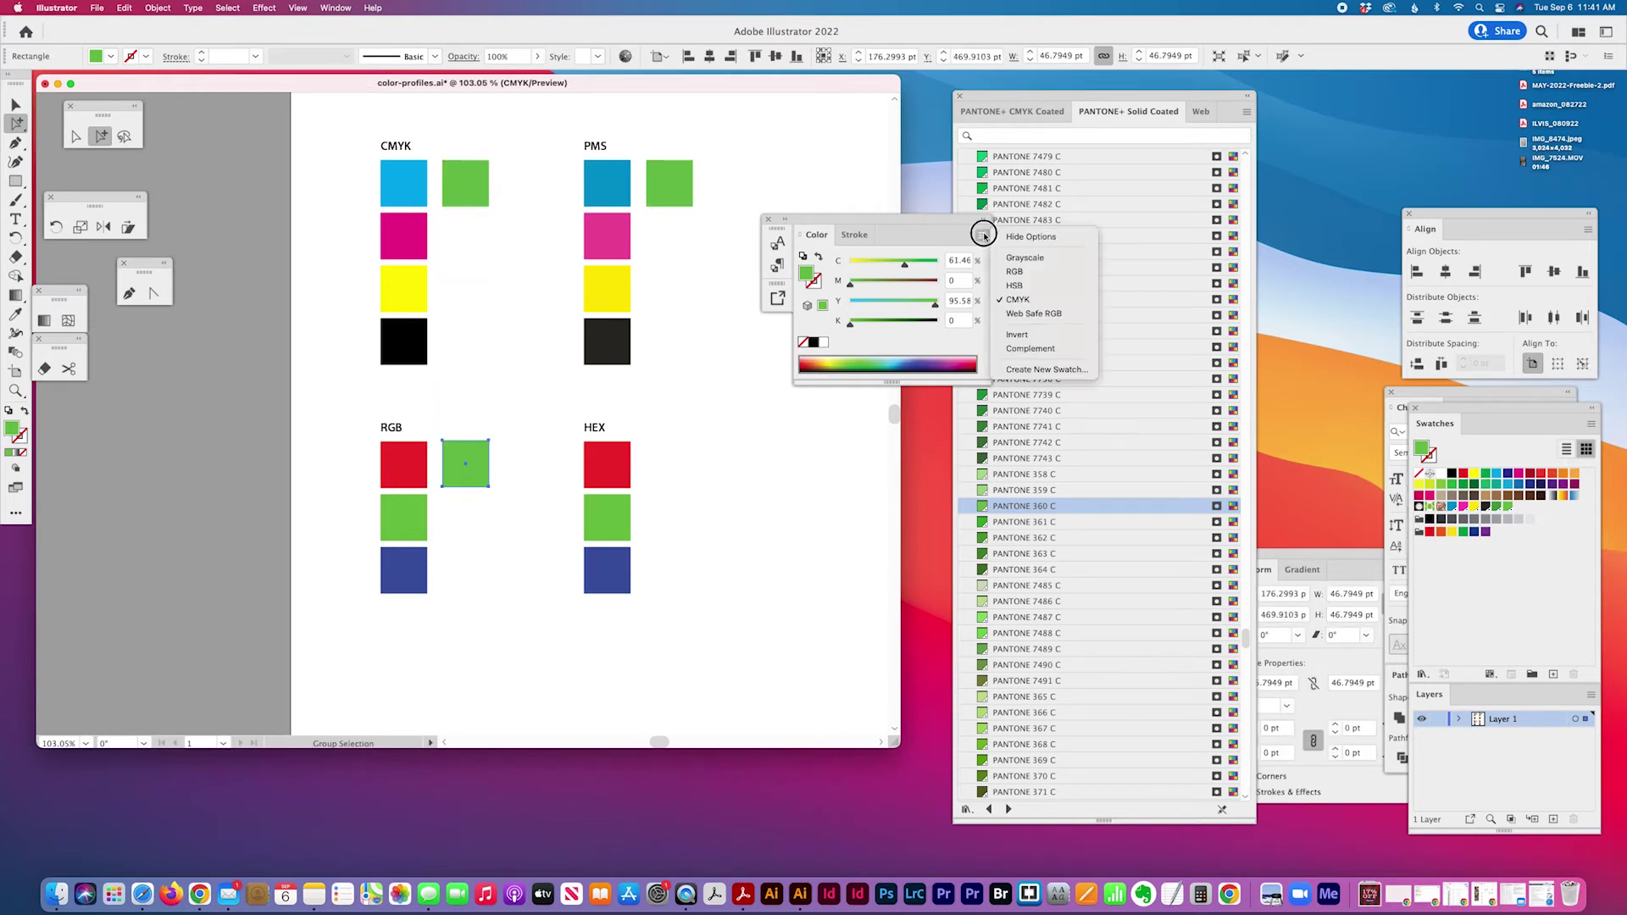
pyautogui.click(1005, 272)
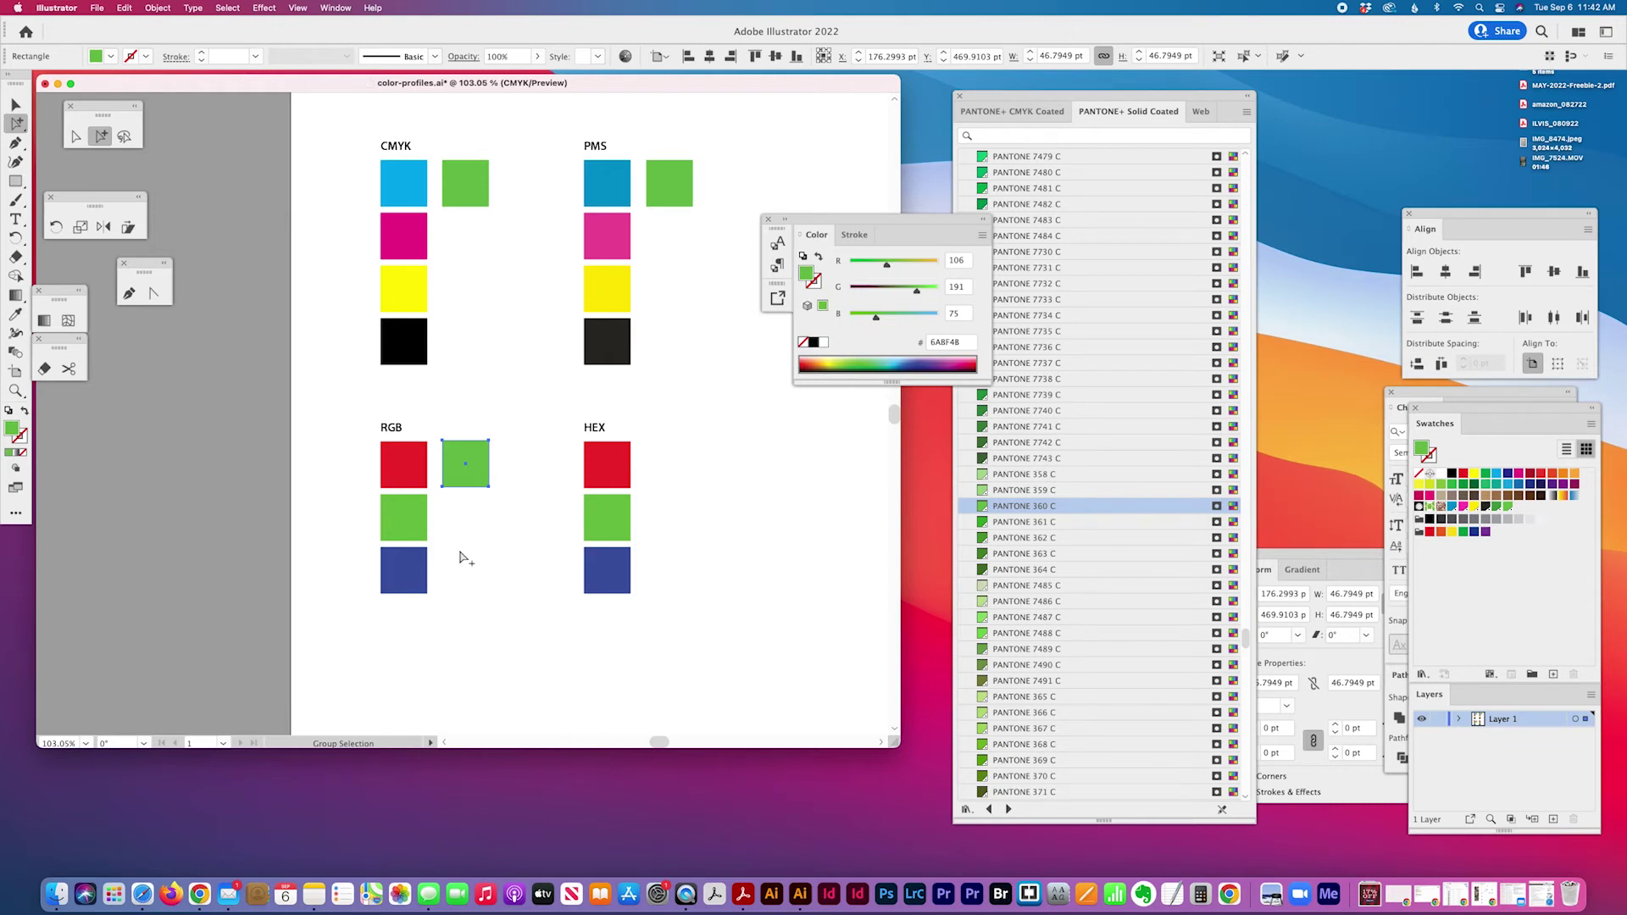
pyautogui.click(763, 484)
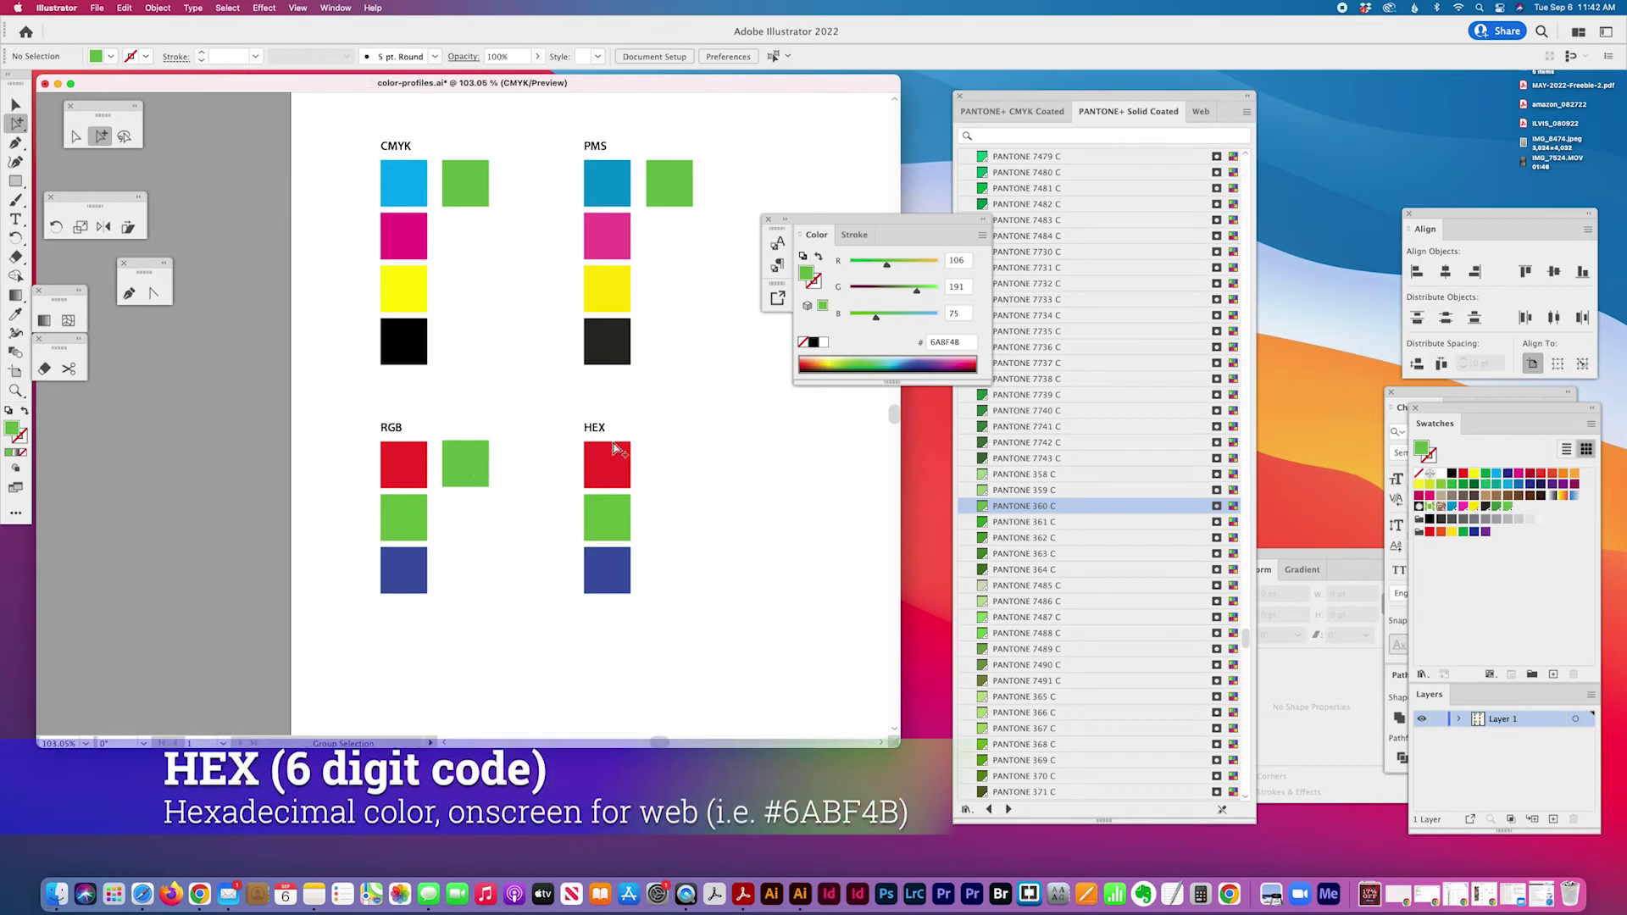
# Copy the green square beside the HEX red swatch and highlight its hex code 6ABF4B.
pyautogui.moveTo(461, 467); pyautogui.dragTo(668, 465)
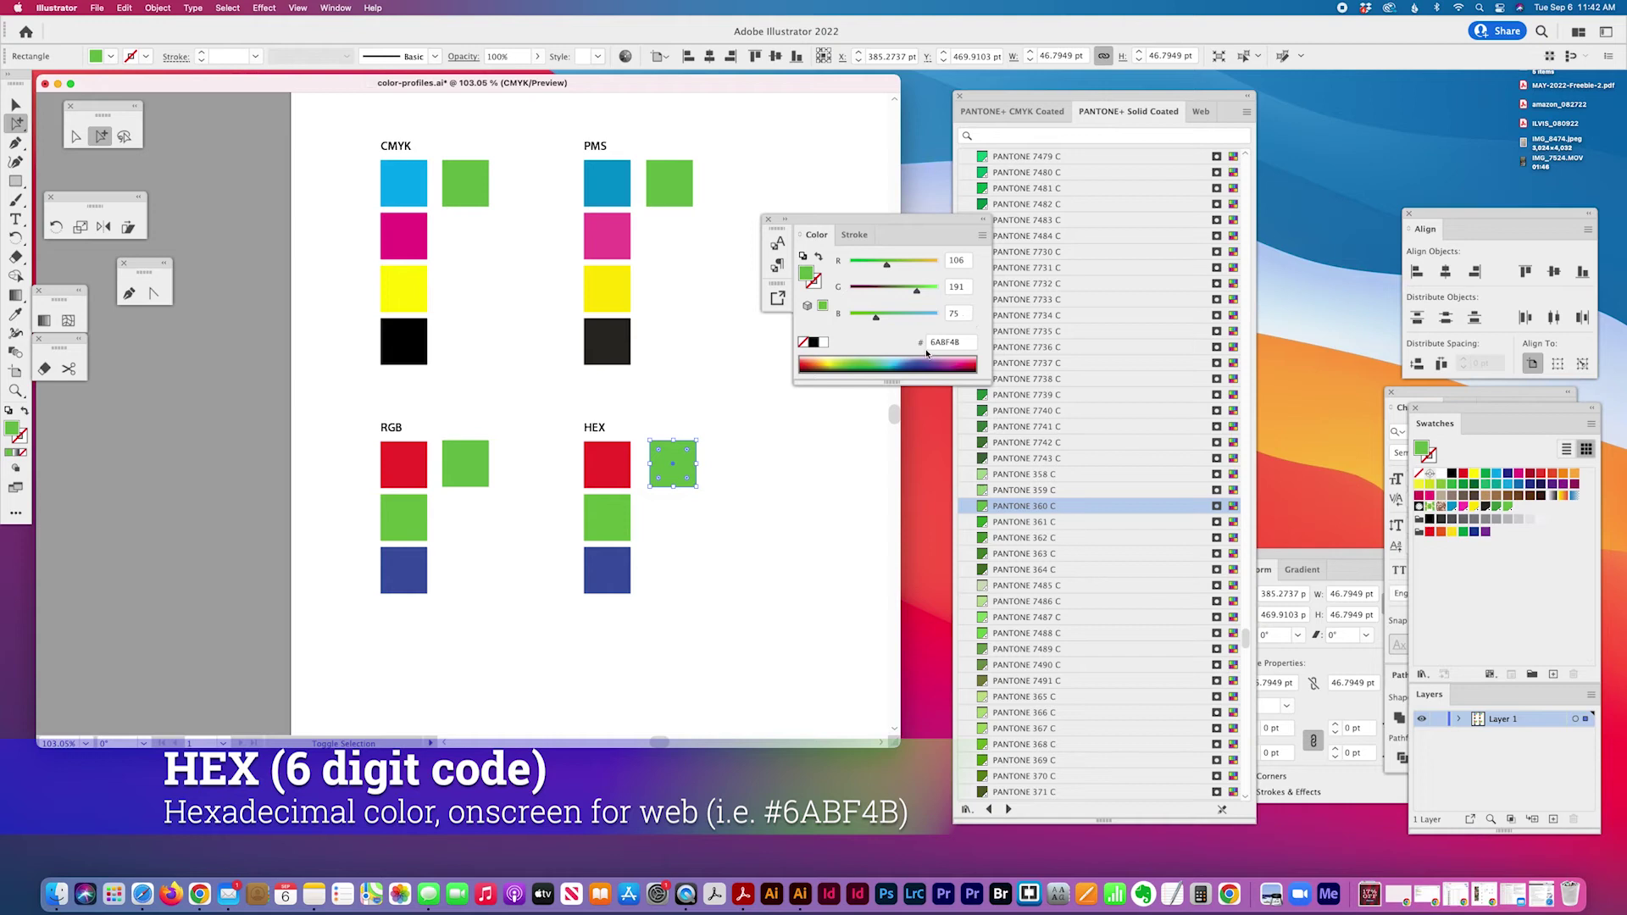
pyautogui.click(942, 342)
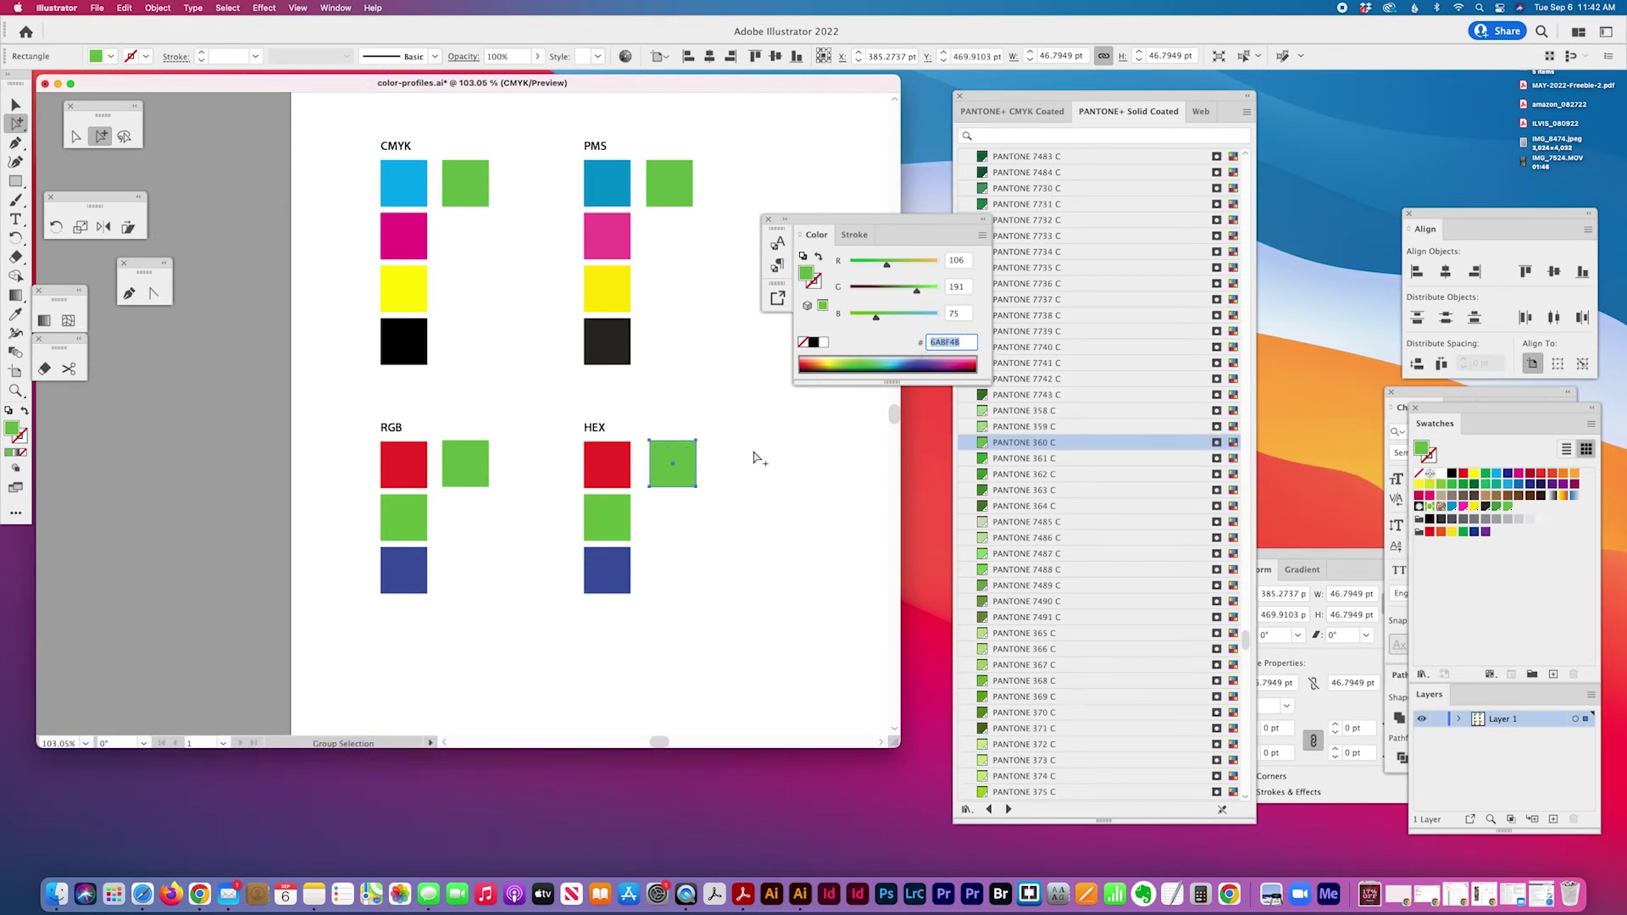
pyautogui.keyDown('alt'); pyautogui.click(672, 463); pyautogui.keyUp('alt')
pyautogui.click(676, 182)
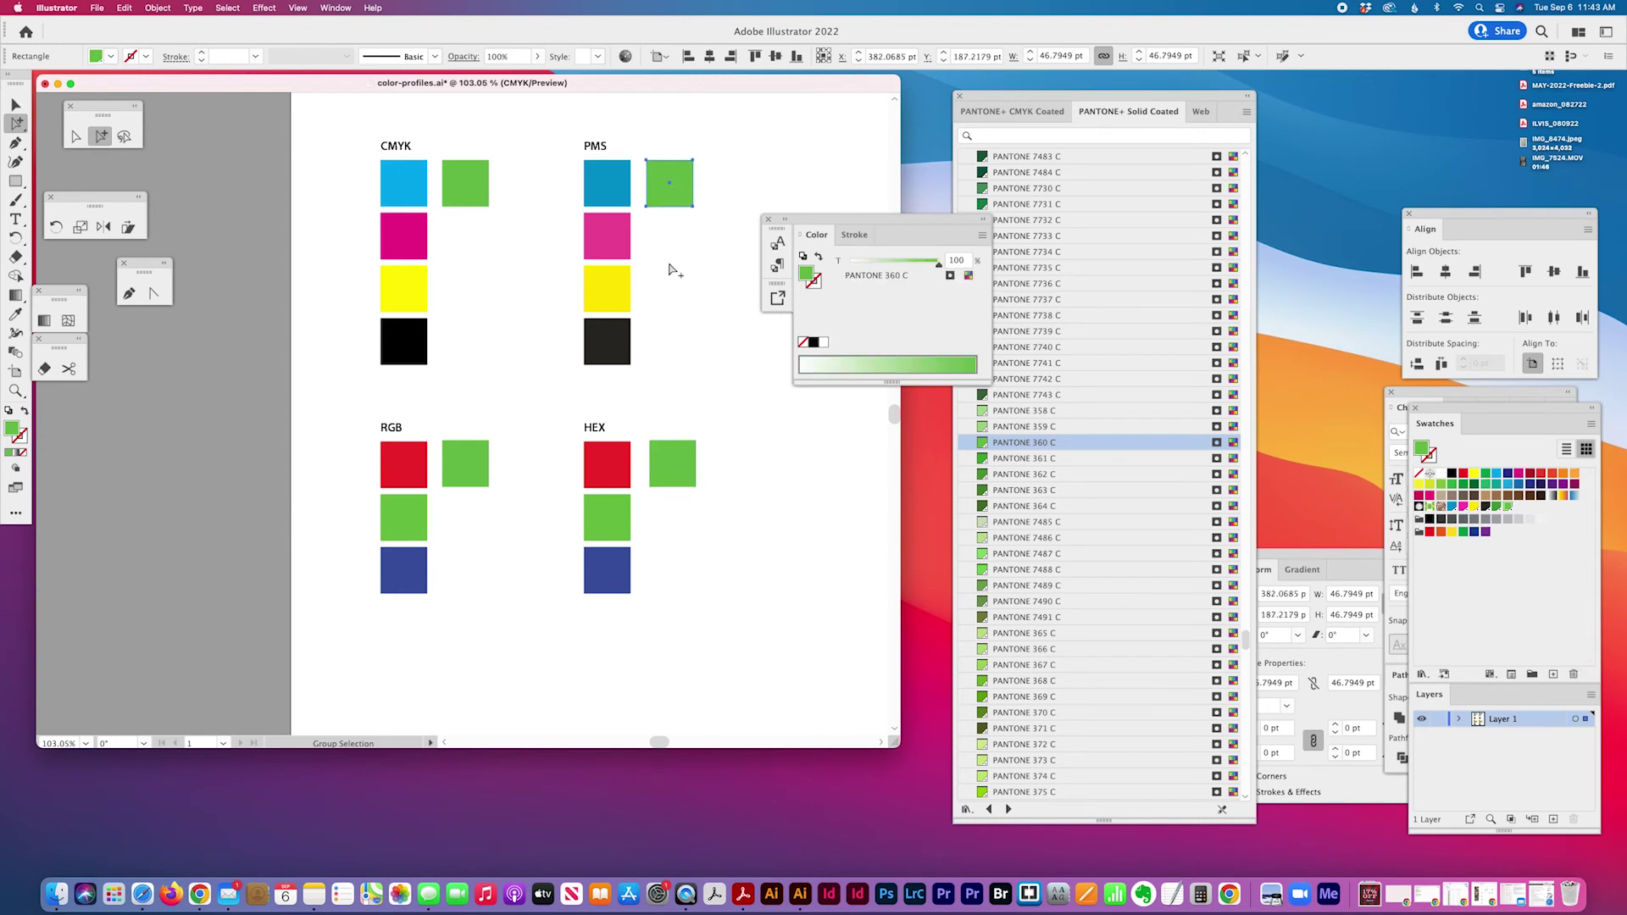
pyautogui.hscroll(1, 687, 265)
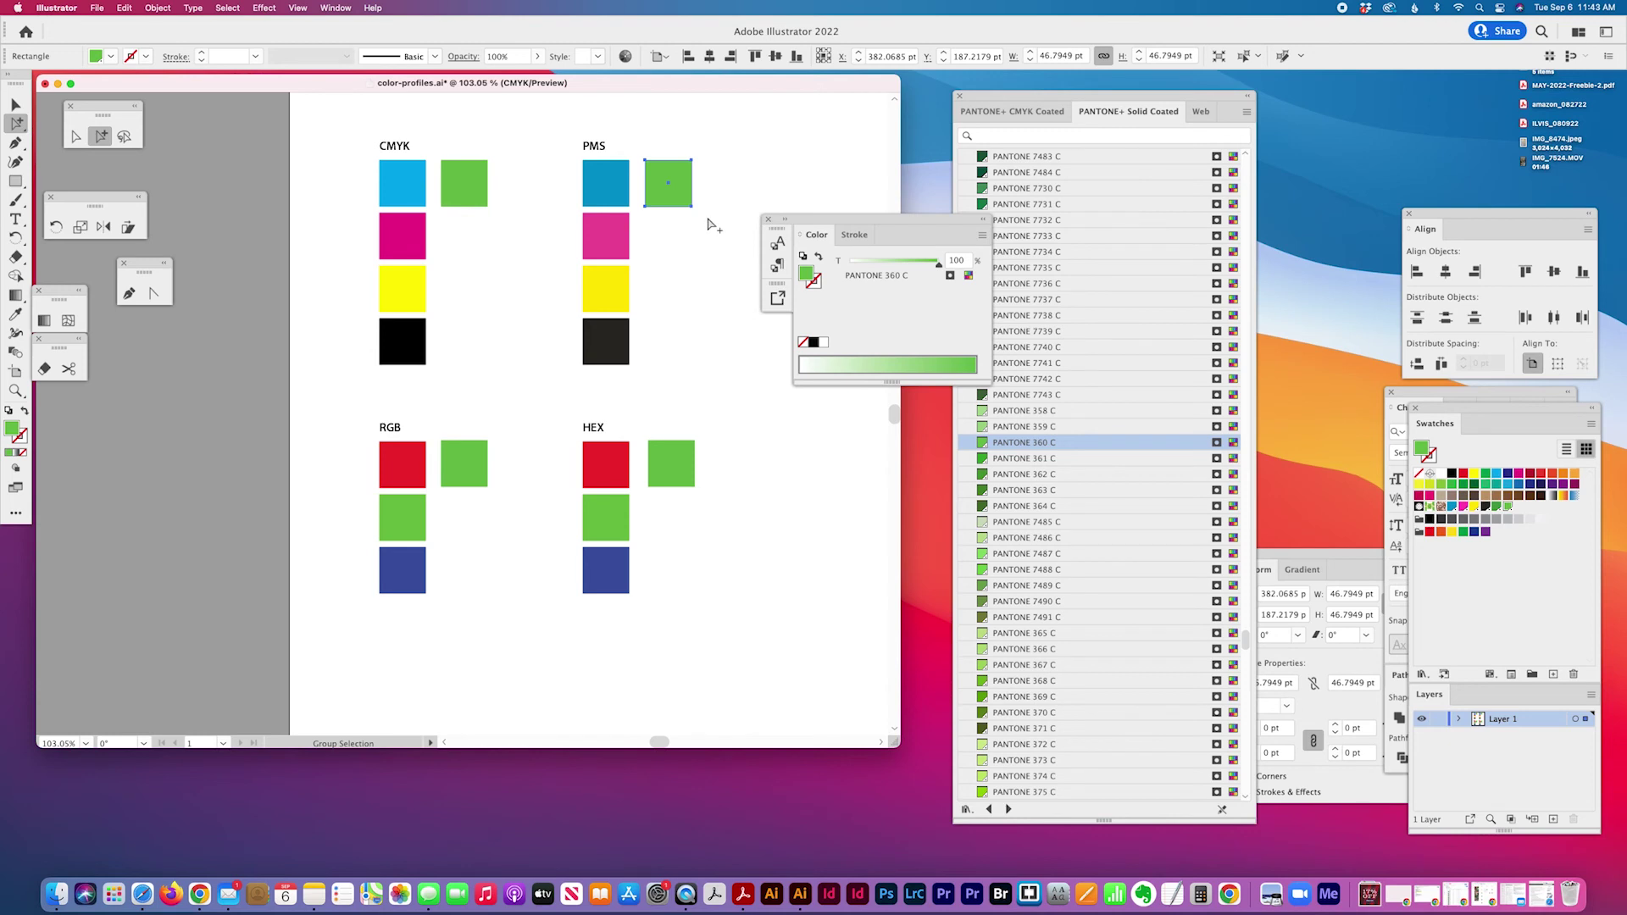
pyautogui.scroll(3, 720, 296)
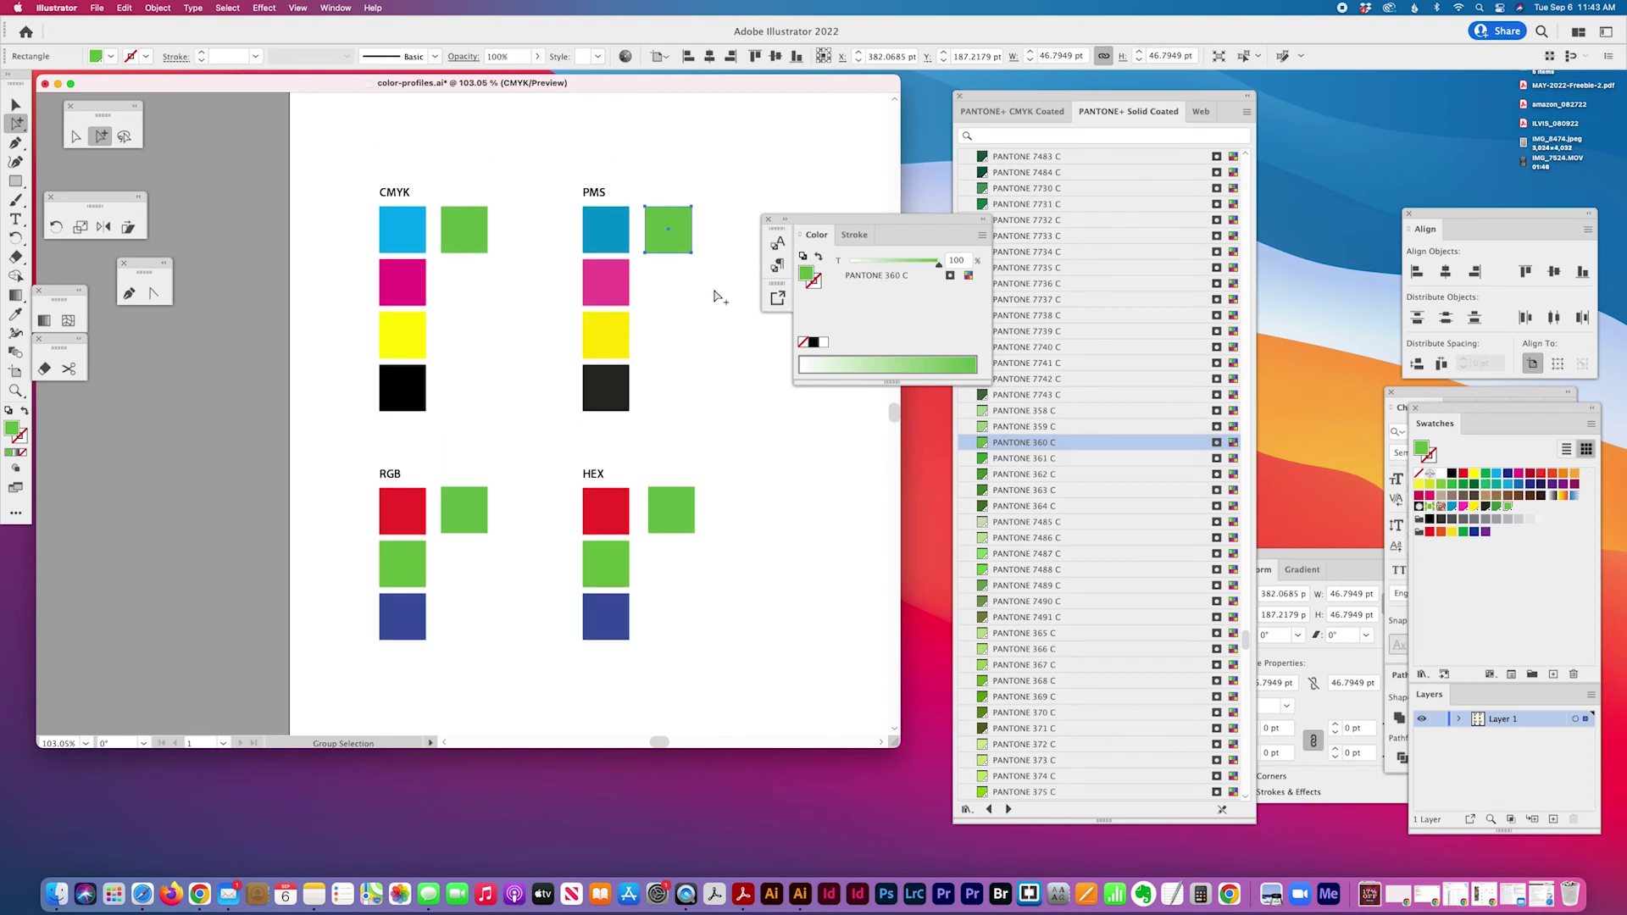
pyautogui.moveTo(809, 219); pyautogui.dragTo(1185, 218)
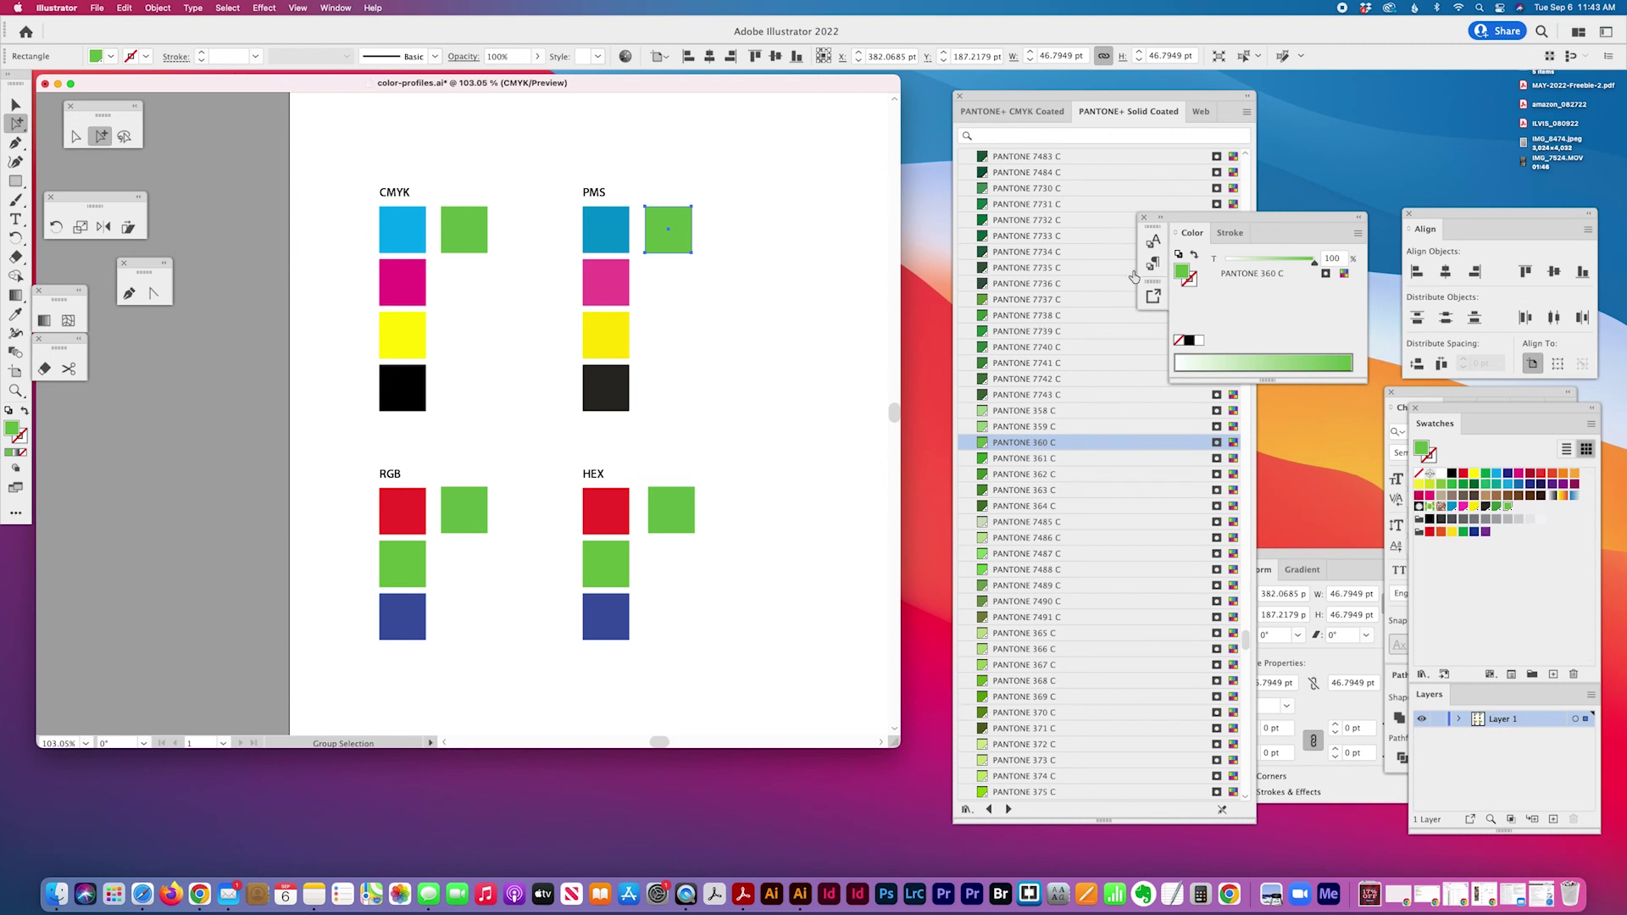
pyautogui.click(670, 507)
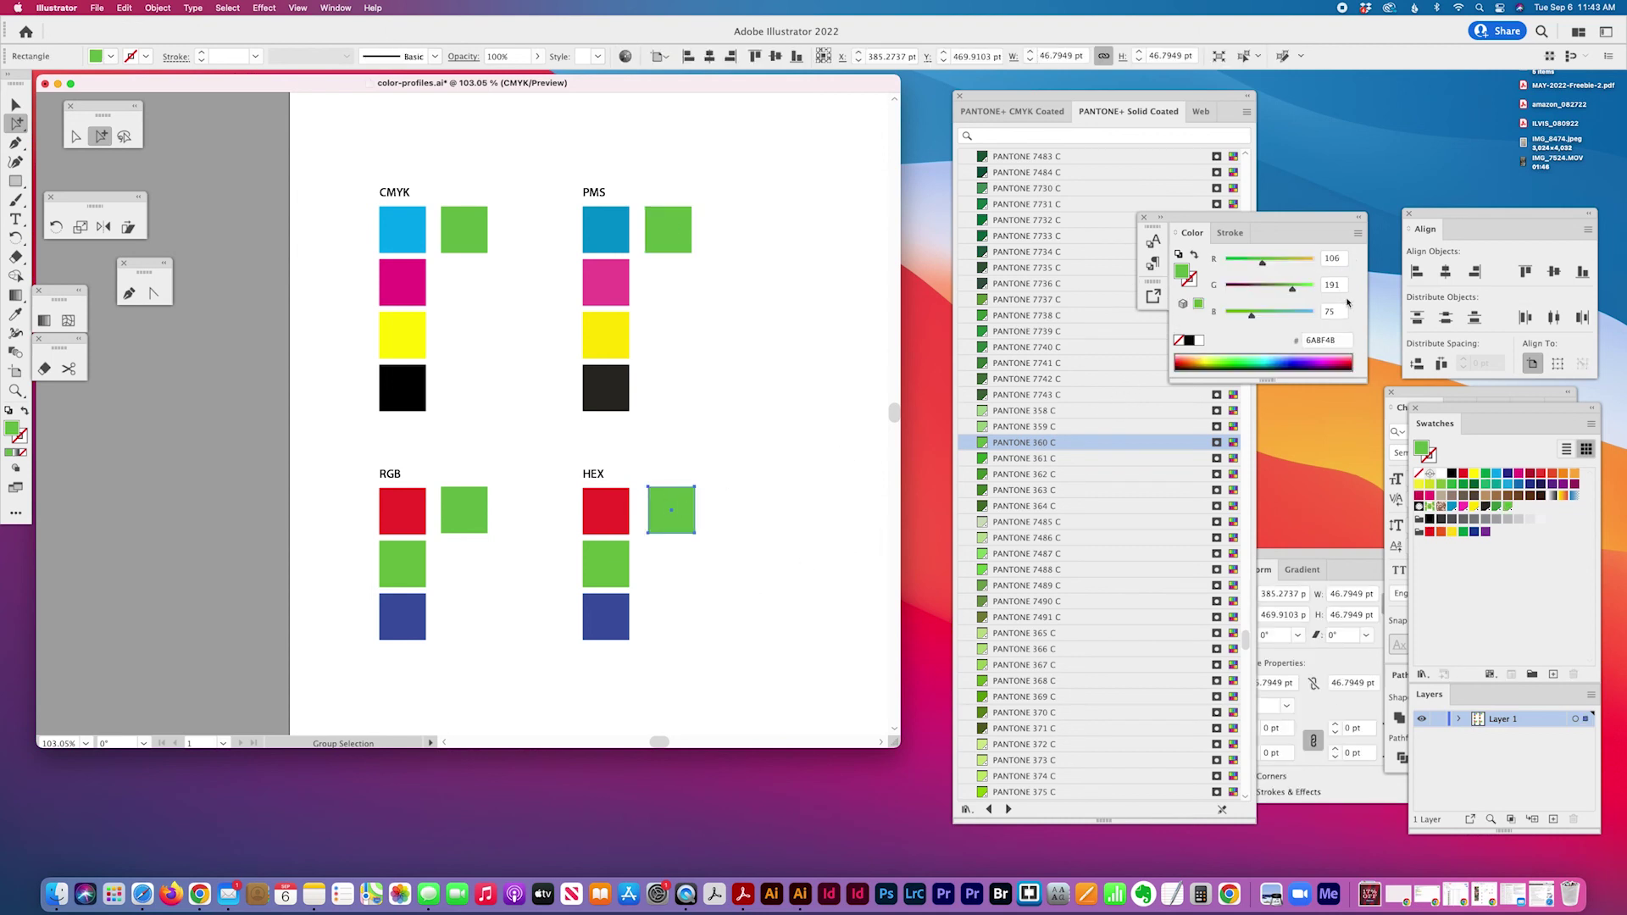